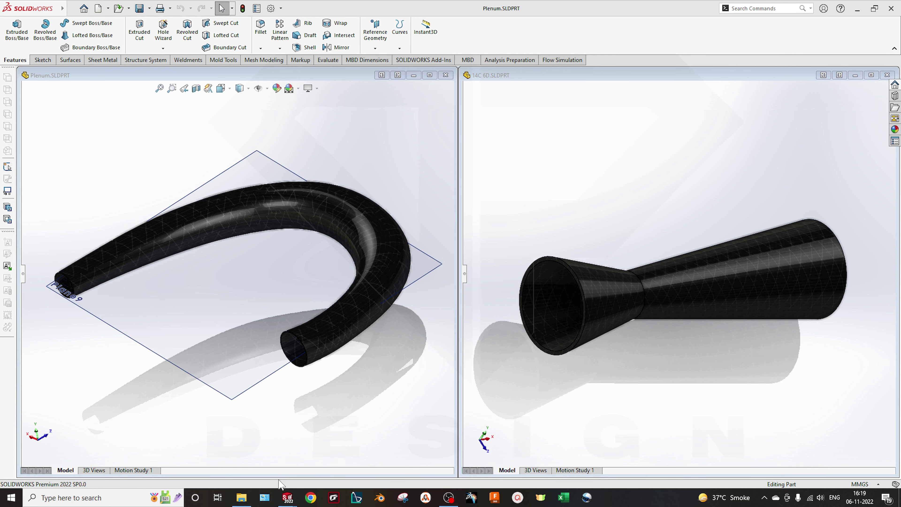
# - Switch to File Explorer, go to the Venturi Design folder and view the photo IMG-20200127-WA0005.jpg
pyautogui.click(241, 498)
pyautogui.click(318, 31)
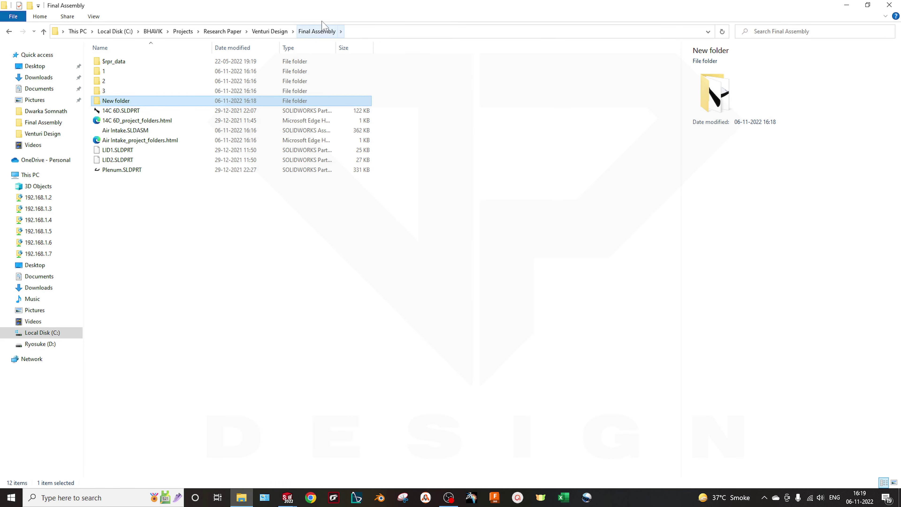
pyautogui.click(286, 35)
pyautogui.doubleClick(430, 288)
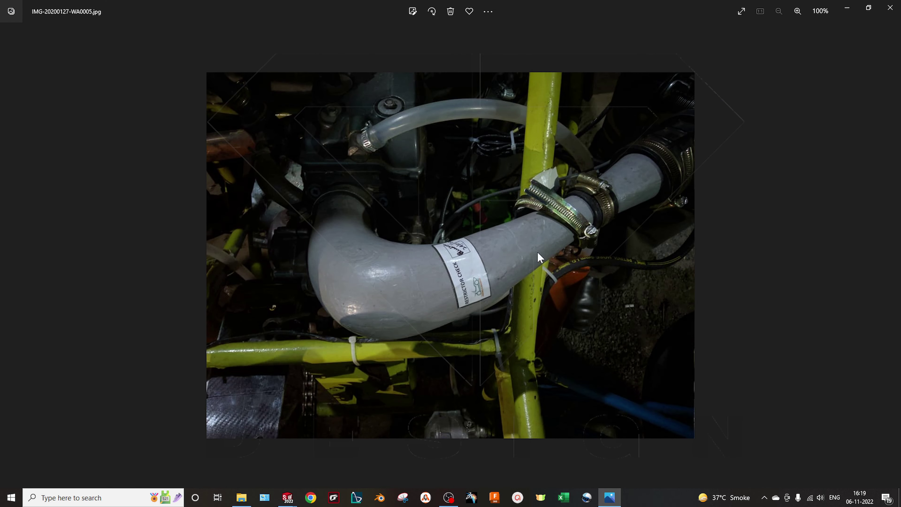
pyautogui.click(890, 8)
# - View the photo IMG-20200129-WA0004.jpg, examining the intake pipe mounted on the race car up close
pyautogui.doubleClick(538, 299)
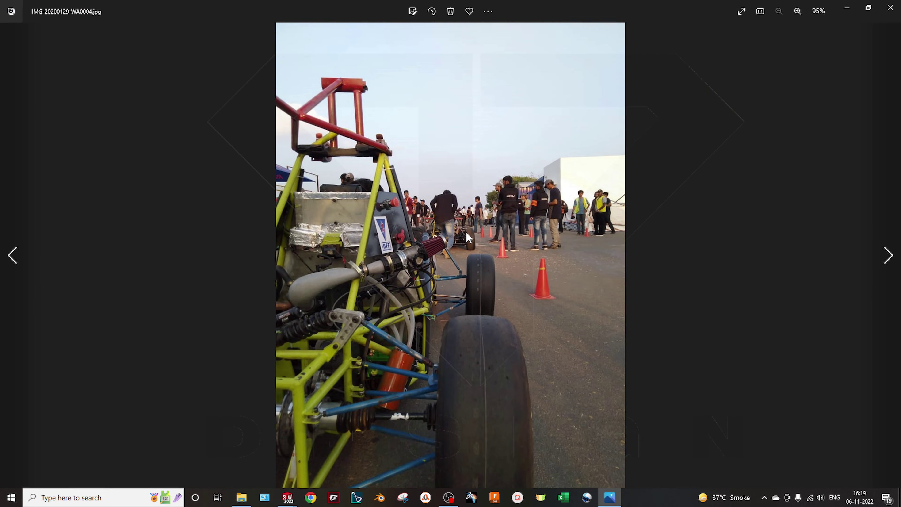
pyautogui.scroll(3, 341, 282)
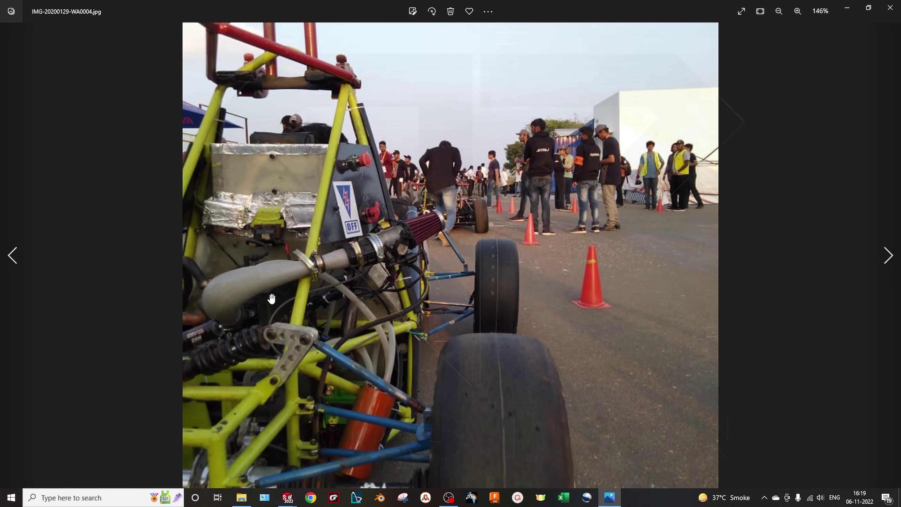
pyautogui.scroll(3, 233, 263)
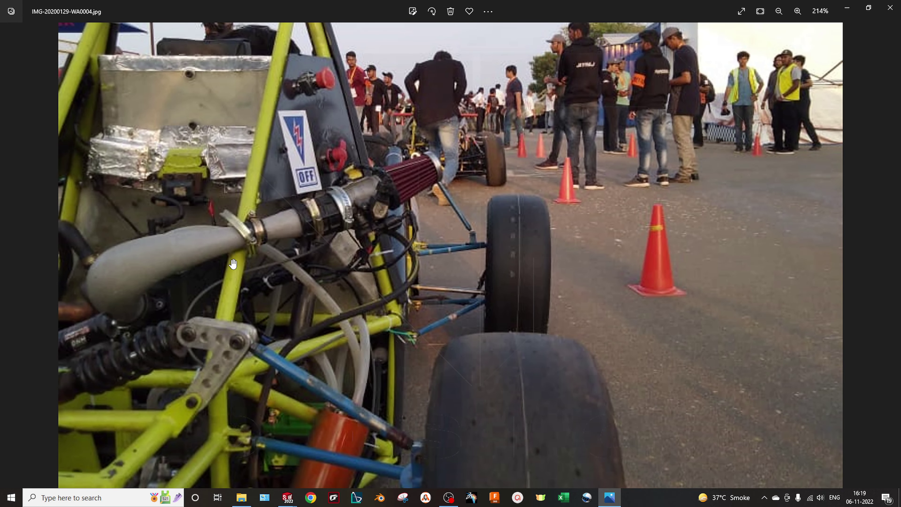
pyautogui.scroll(-3, 233, 263)
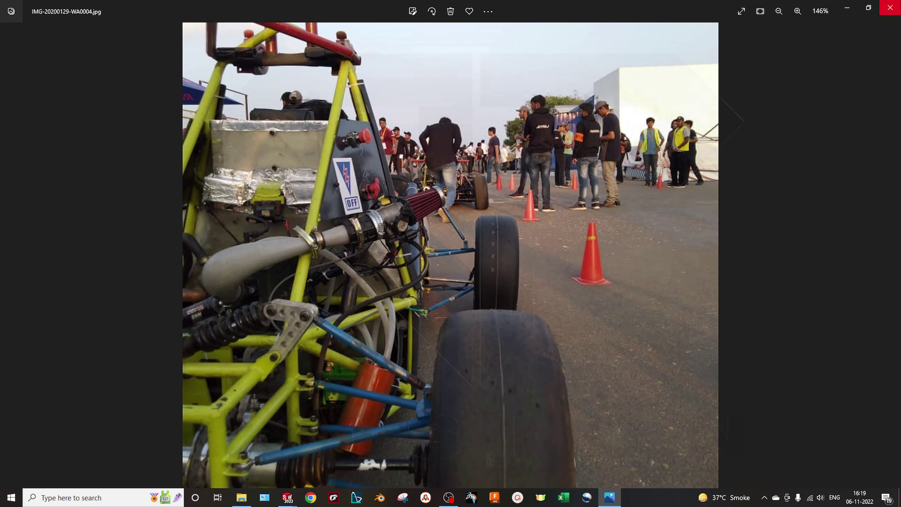
pyautogui.click(890, 8)
pyautogui.rightClick(480, 366)
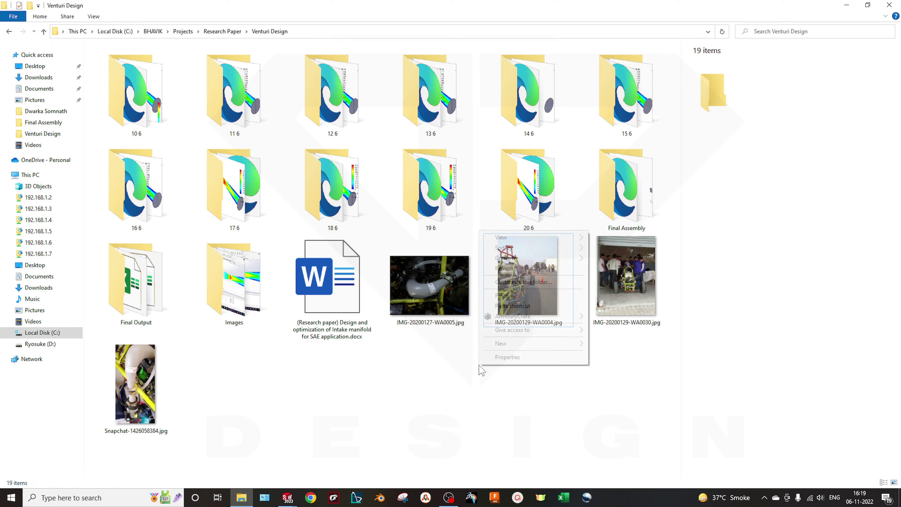
pyautogui.click(410, 368)
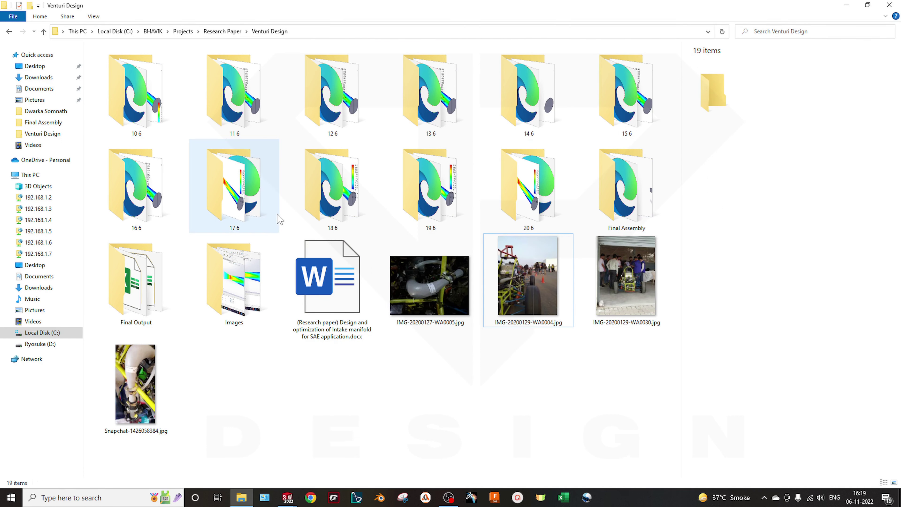
# - Open New folder inside the Final Assembly folder to look at its part files
pyautogui.moveTo(280, 219)
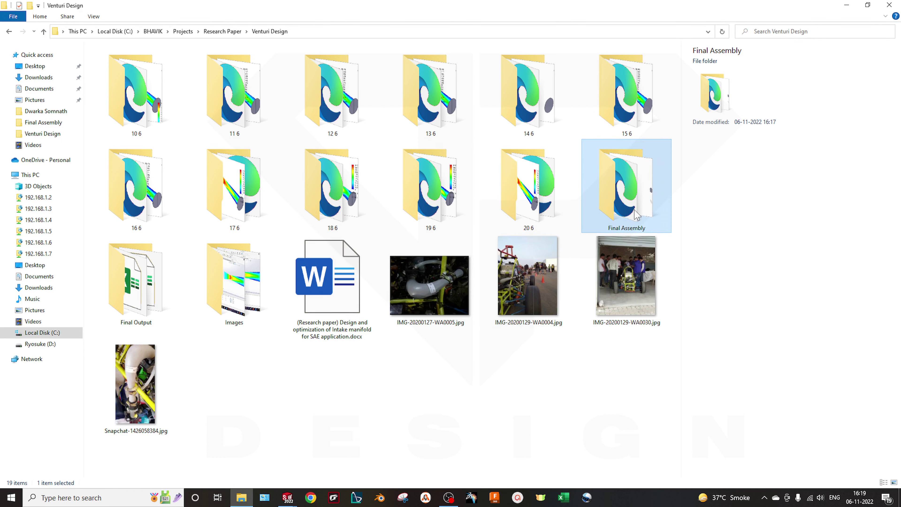
pyautogui.doubleClick(627, 192)
pyautogui.keyDown('ctrl'); pyautogui.scroll(6, 209, 159); pyautogui.keyUp('ctrl')
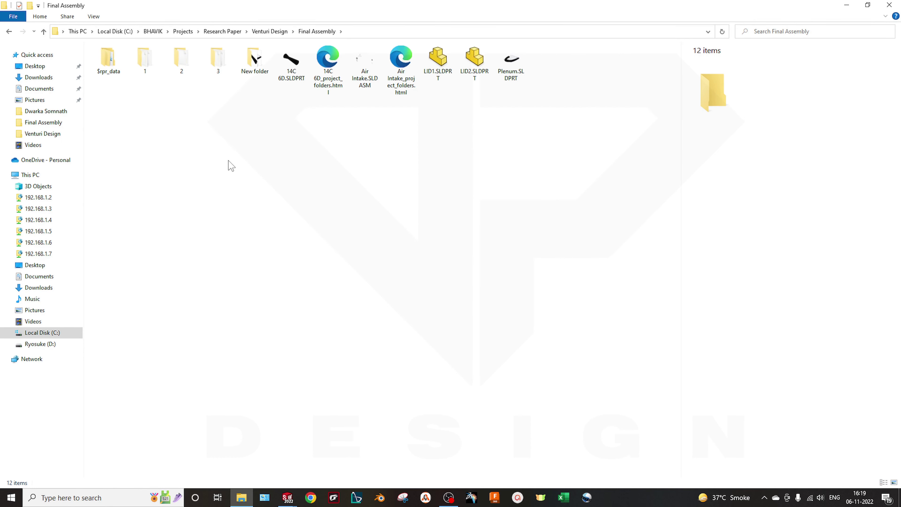
pyautogui.doubleClick(346, 88)
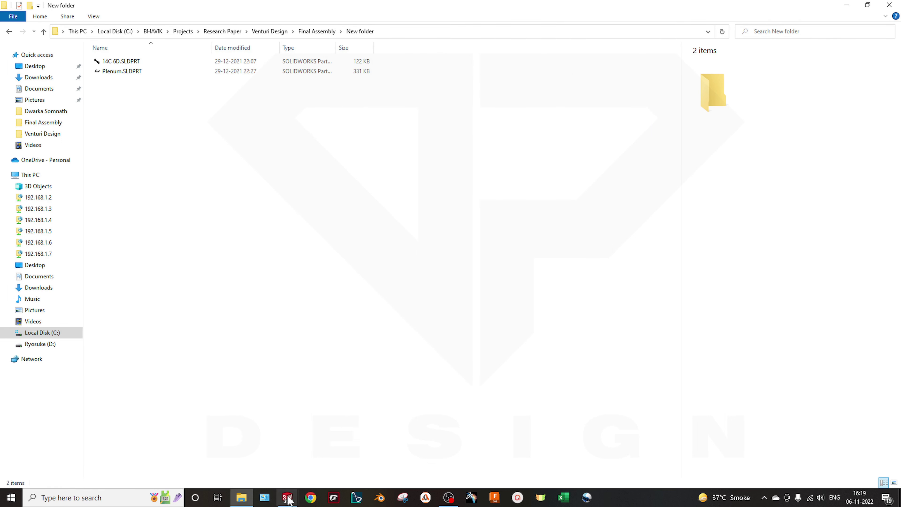
# - Switch to SOLIDWORKS, close the Plenum part, and maximize the 14C 6D part with its feature tree shown
pyautogui.moveTo(287, 501)
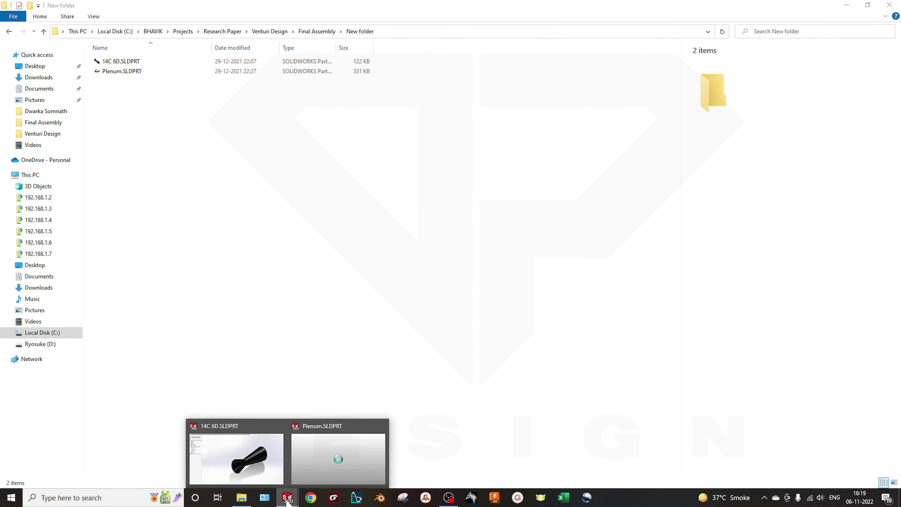
pyautogui.click(237, 458)
pyautogui.click(449, 76)
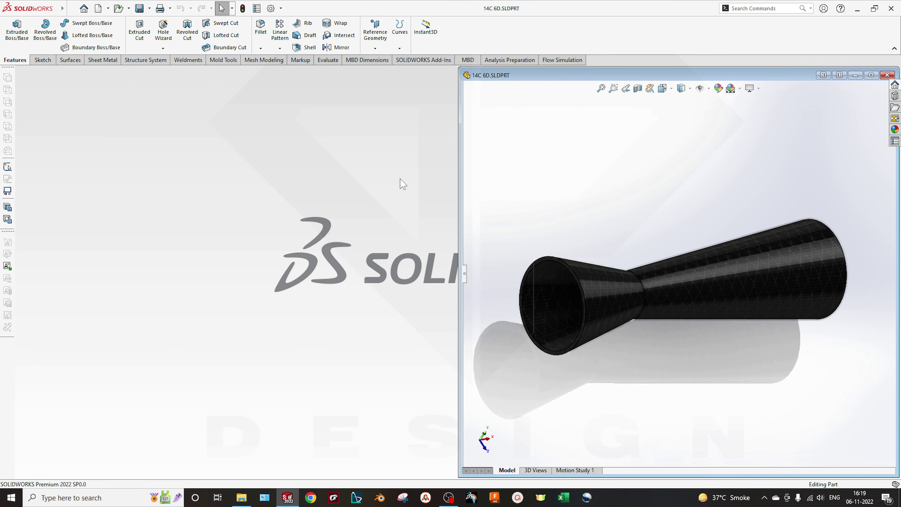
pyautogui.click(871, 75)
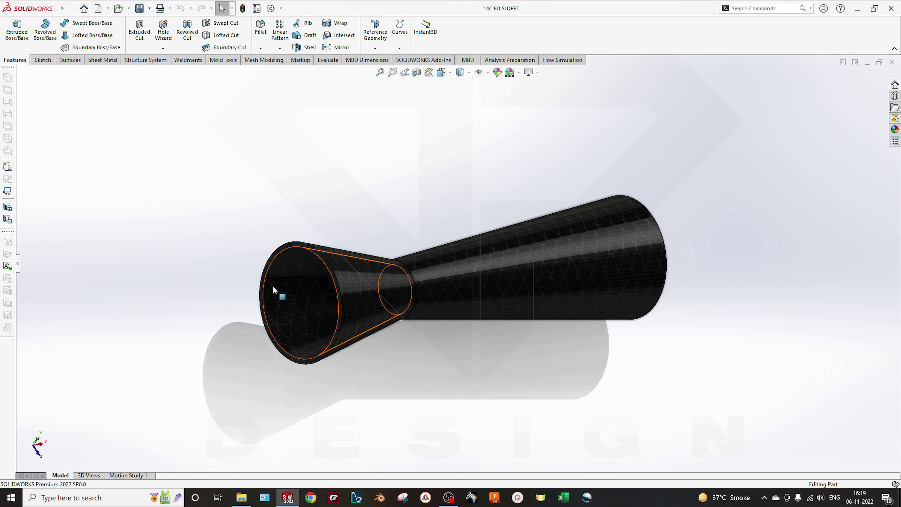
pyautogui.click(17, 265)
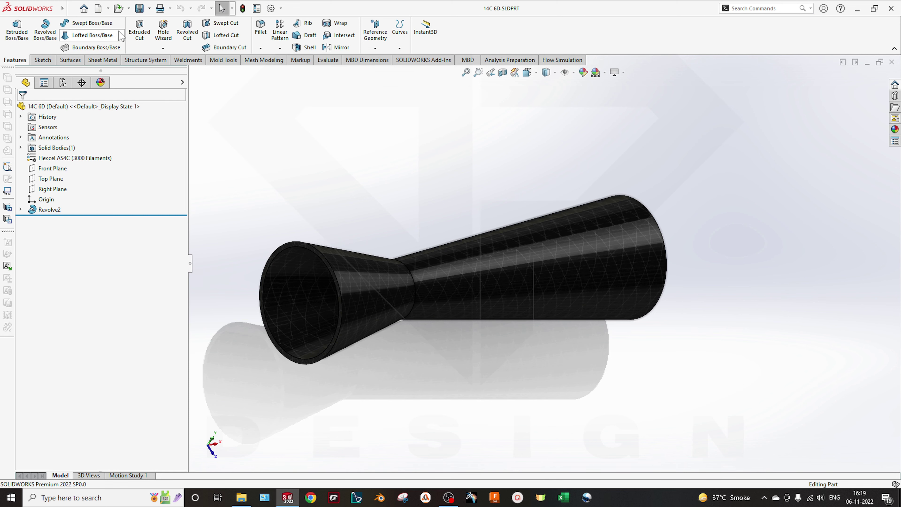
# - Create a new assembly from the Assembly template and place the 14C 6D part as its first component
pyautogui.click(108, 8)
pyautogui.click(123, 43)
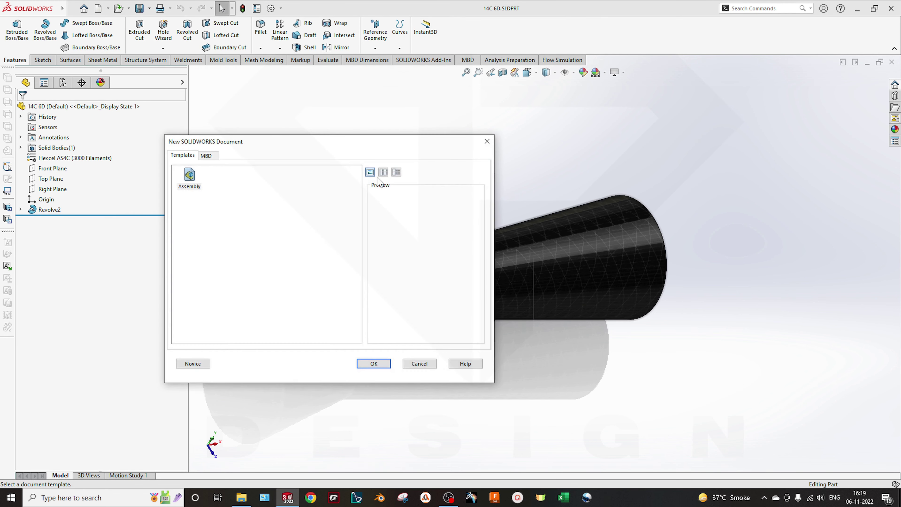
pyautogui.click(374, 366)
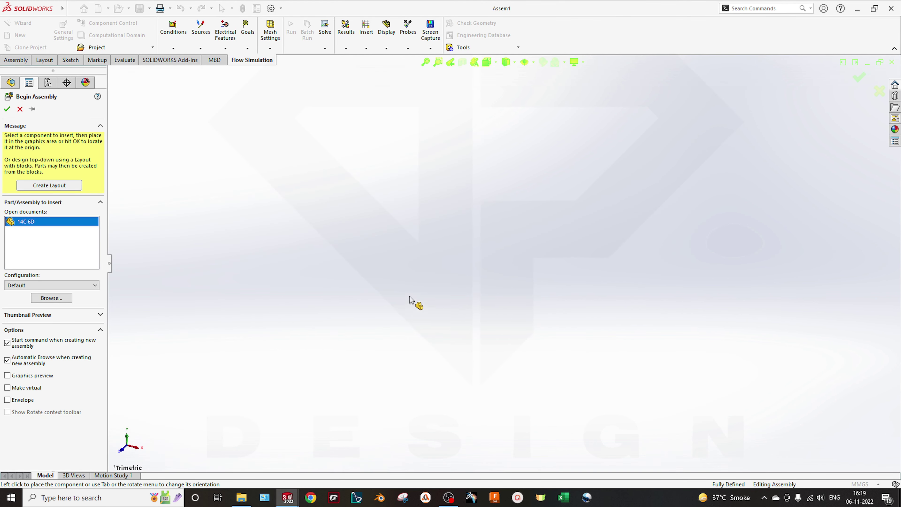
pyautogui.click(476, 350)
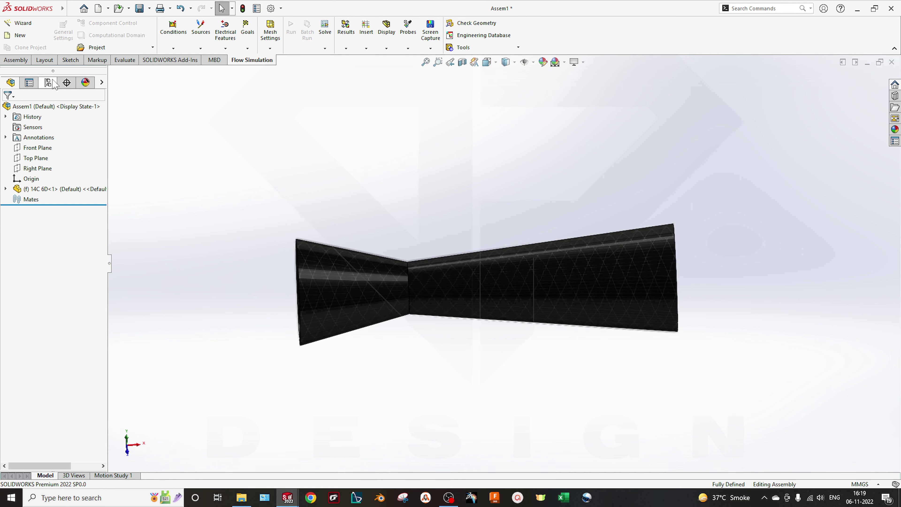
# - Insert the part Plenum.SLDPRT from New folder into the assembly beside the 14C 6D venturi
pyautogui.click(16, 59)
pyautogui.click(52, 32)
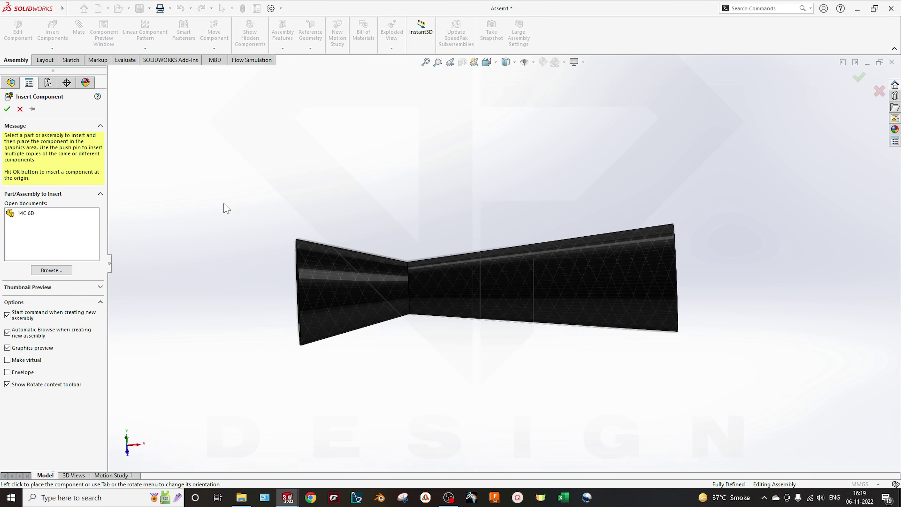
pyautogui.click(52, 270)
pyautogui.click(178, 78)
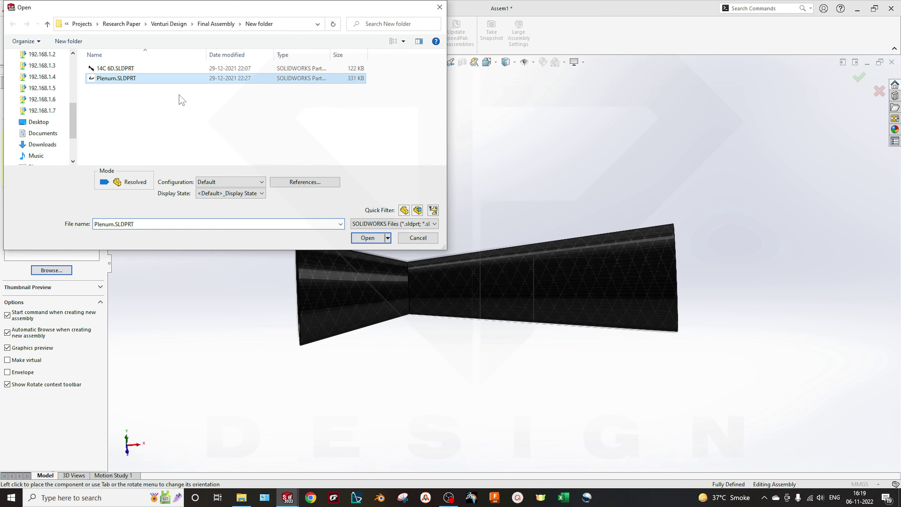
pyautogui.click(377, 237)
pyautogui.click(560, 295)
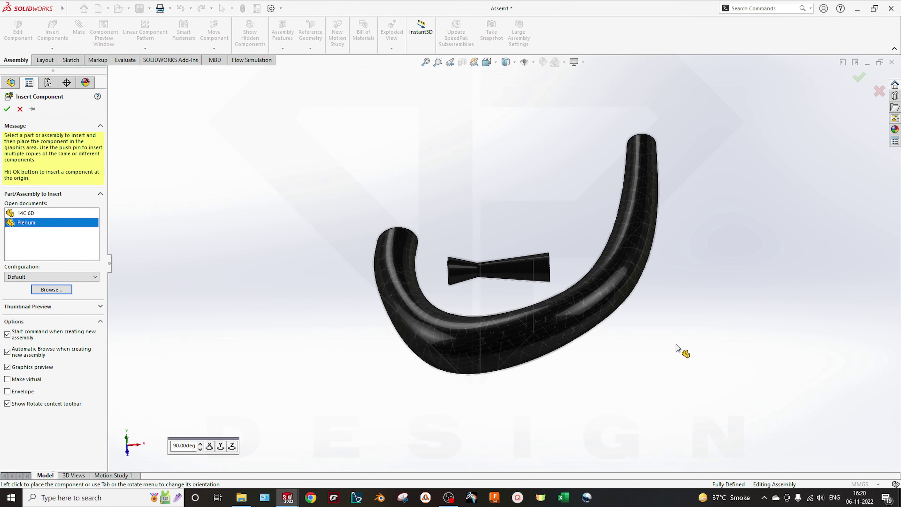
# - Move and rotate the plenum freely so its narrow open end sits near the wide outlet of the venturi
pyautogui.moveTo(558, 344); pyautogui.dragTo(673, 390)
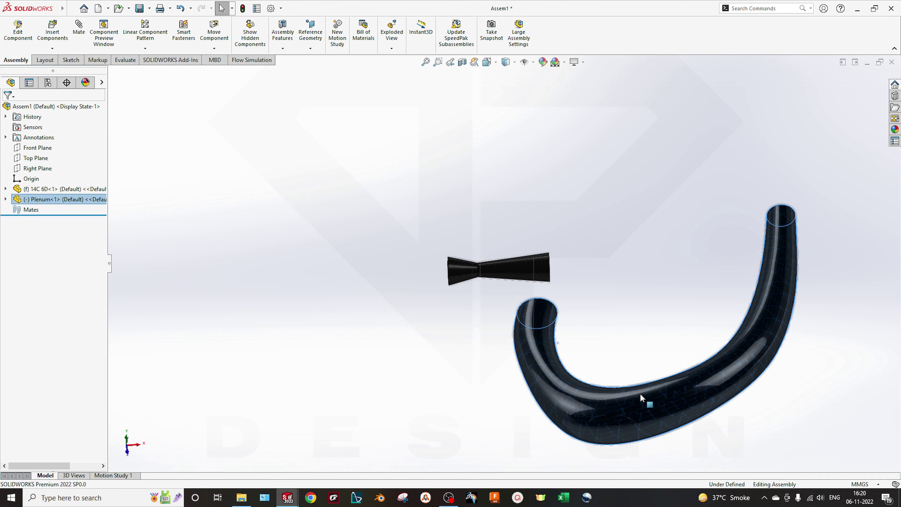
pyautogui.moveTo(557, 359); pyautogui.dragTo(576, 229, button='right')
pyautogui.scroll(-4, 494, 340)
pyautogui.click(493, 341)
pyautogui.scroll(5, 493, 341)
pyautogui.scroll(-3, 697, 272)
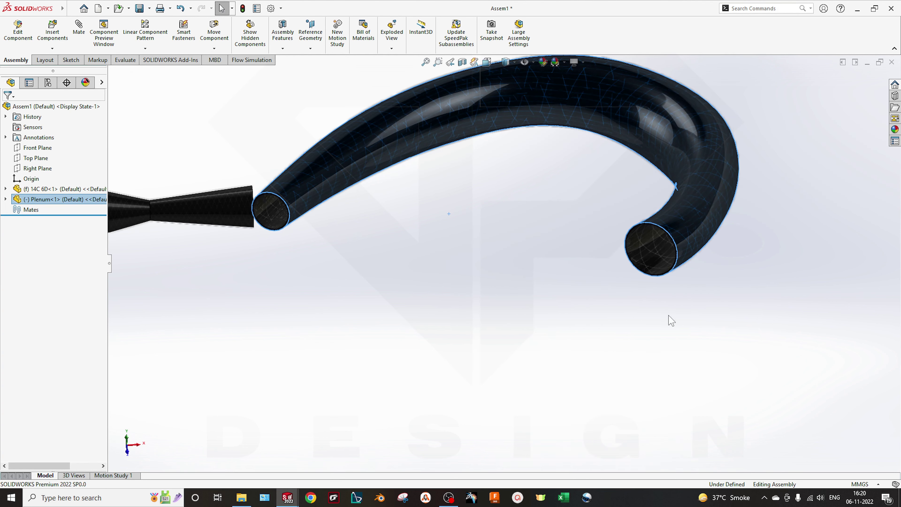
pyautogui.scroll(3, 500, 319)
pyautogui.click(500, 320)
pyautogui.moveTo(500, 319); pyautogui.dragTo(498, 337, button='middle')
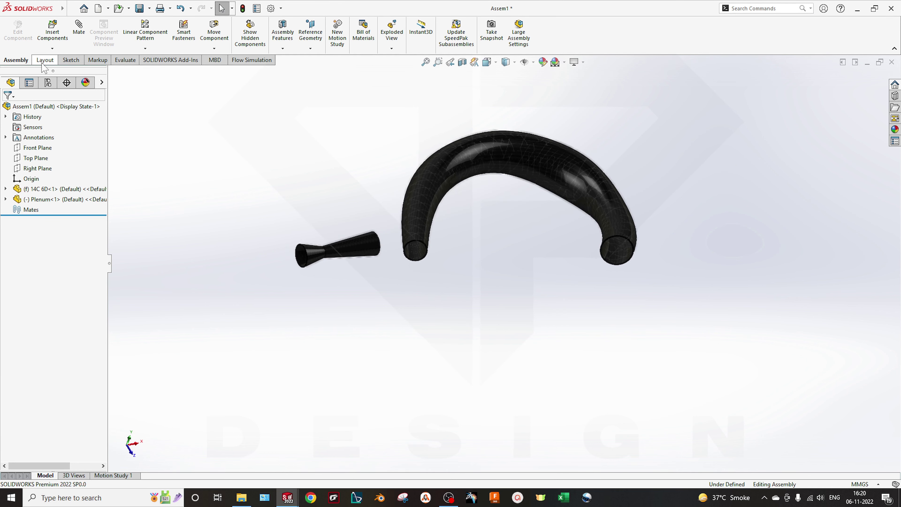
# - Add a concentric mate between the venturi's outlet edge and the circular edge of the plenum's narrow end
pyautogui.click(79, 28)
pyautogui.scroll(-5, 400, 215)
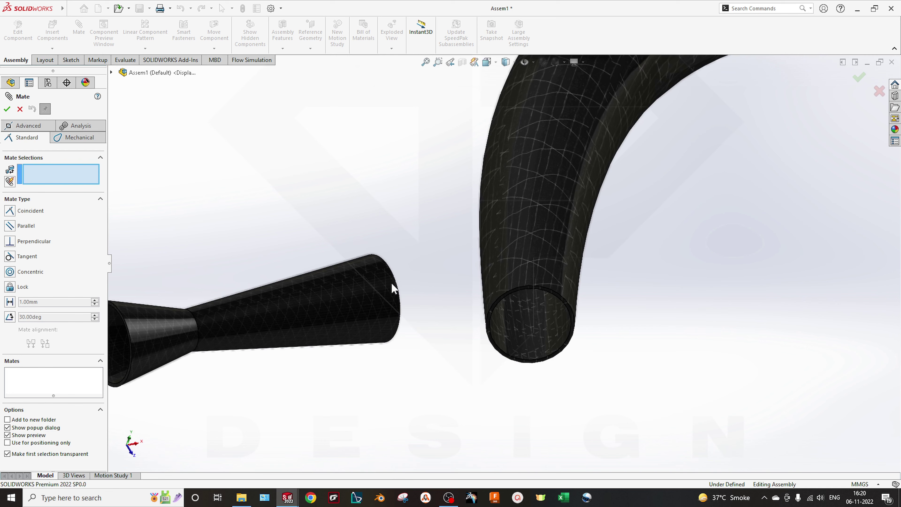
pyautogui.click(397, 289)
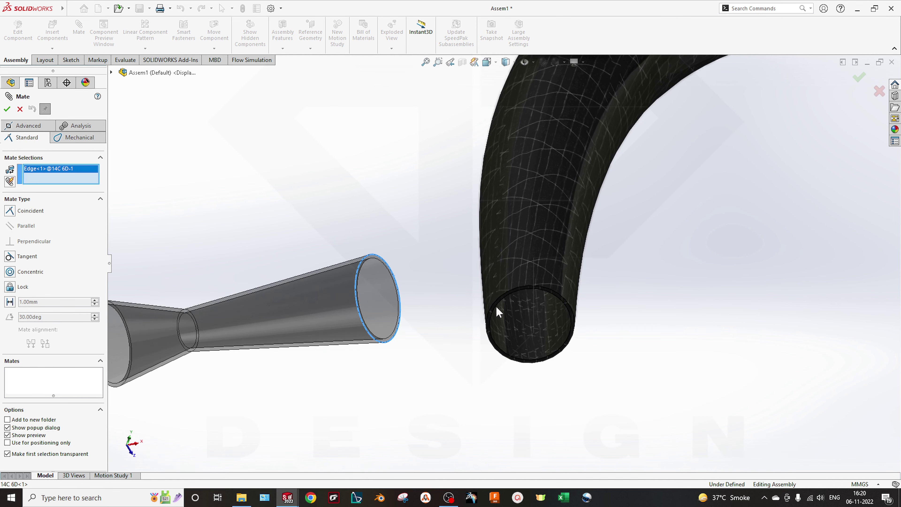
pyautogui.click(533, 288)
pyautogui.click(559, 350)
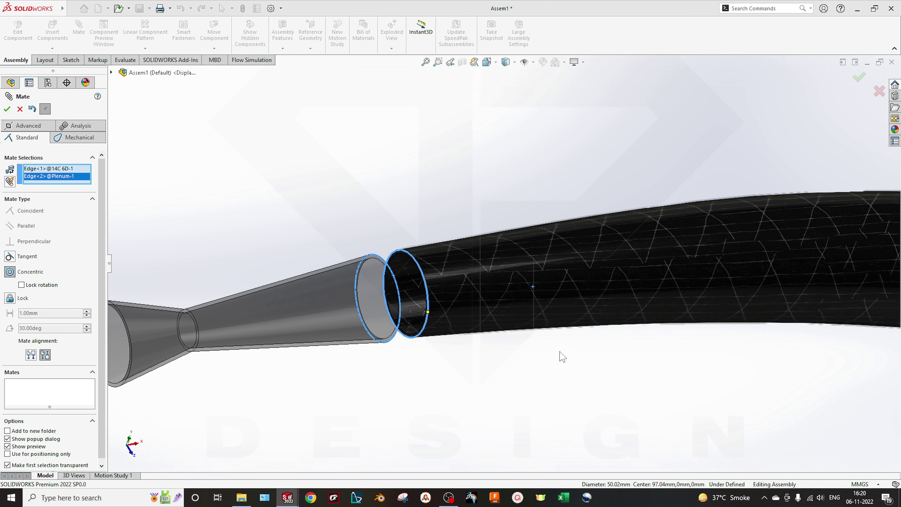
pyautogui.scroll(-5, 477, 298)
pyautogui.moveTo(517, 301); pyautogui.dragTo(536, 301)
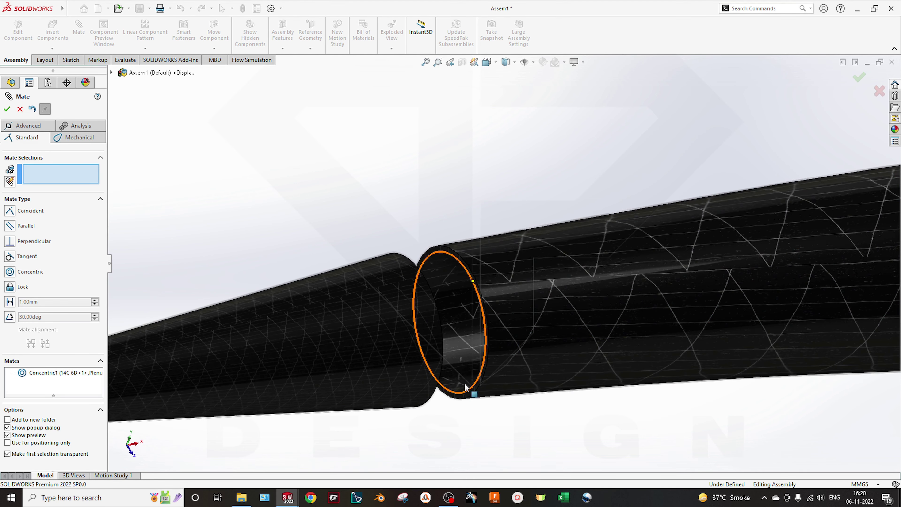
# - Add a coincident mate between the plenum's narrow end face and the venturi's outlet end face, and finish mating
pyautogui.scroll(5, 444, 284)
pyautogui.click(451, 259)
pyautogui.moveTo(451, 259); pyautogui.dragTo(373, 296, button='middle')
pyautogui.click(375, 289)
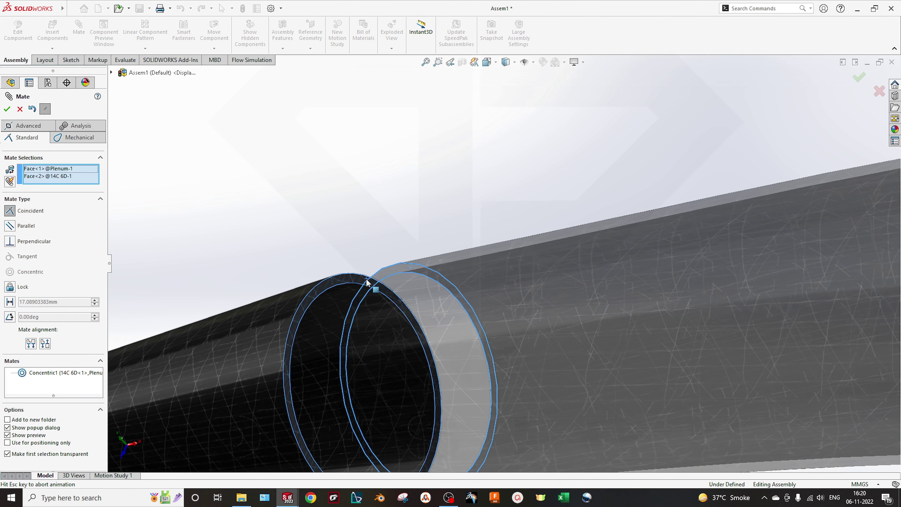
pyautogui.click(348, 328)
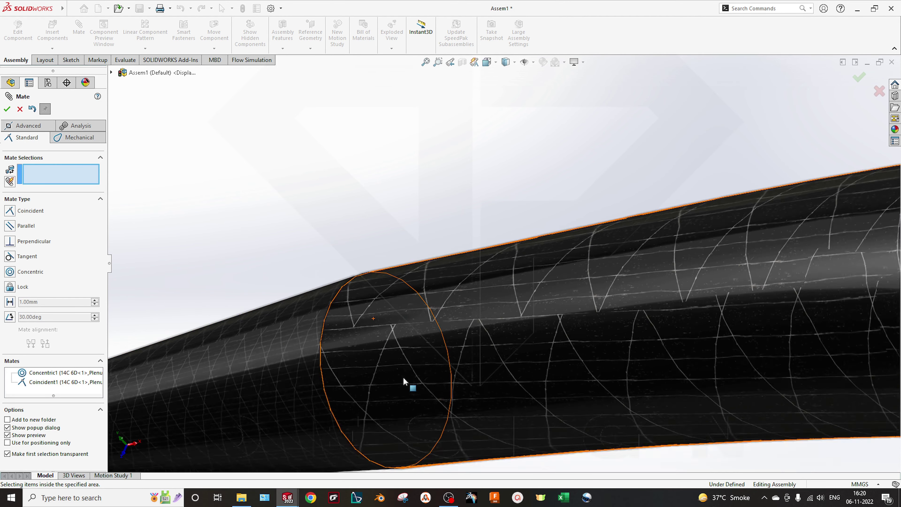
pyautogui.scroll(-5, 408, 362)
pyautogui.moveTo(413, 347); pyautogui.dragTo(505, 354, button='middle')
pyautogui.scroll(-5, 267, 316)
pyautogui.moveTo(267, 316); pyautogui.dragTo(433, 316, button='middle')
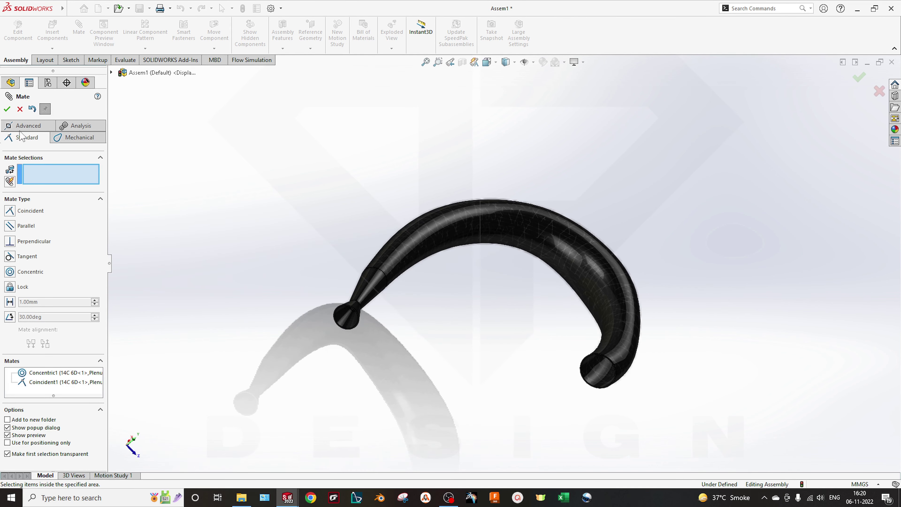
pyautogui.click(20, 109)
# - Examine the joined venturi and plenum, focusing on the open ends at the venturi inlet and the plenum outlet
pyautogui.moveTo(469, 288); pyautogui.dragTo(423, 318, button='middle')
pyautogui.scroll(-3, 415, 281)
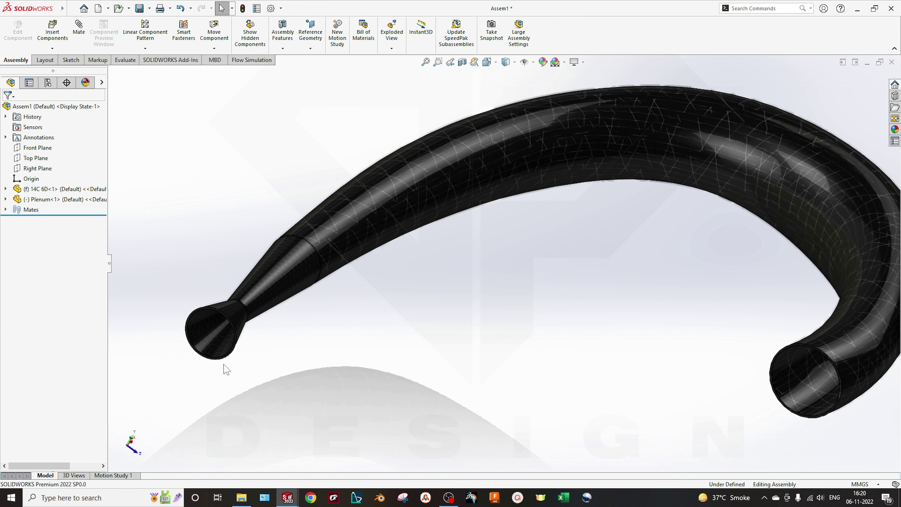
pyautogui.scroll(2, 369, 356)
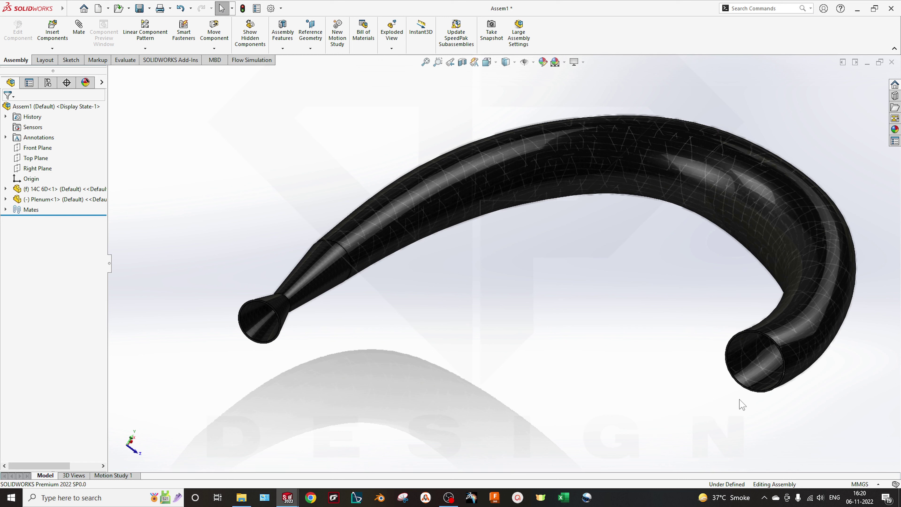
pyautogui.click(743, 334)
pyautogui.click(748, 392)
pyautogui.keyDown('ctrl'); pyautogui.moveTo(726, 325); pyautogui.dragTo(684, 353, button='middle'); pyautogui.keyUp('ctrl')
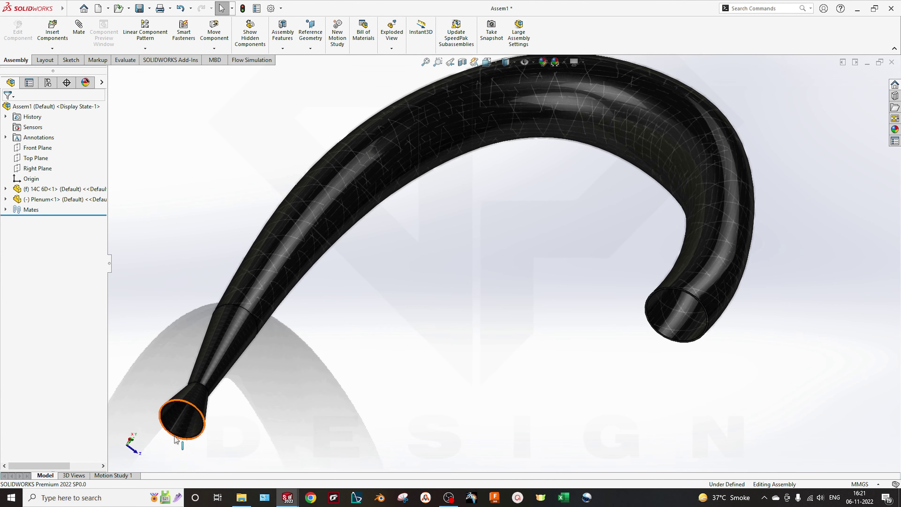
pyautogui.keyDown('ctrl'); pyautogui.moveTo(409, 252); pyautogui.dragTo(518, 270, button='middle'); pyautogui.keyUp('ctrl')
pyautogui.moveTo(339, 356); pyautogui.dragTo(380, 258, button='middle')
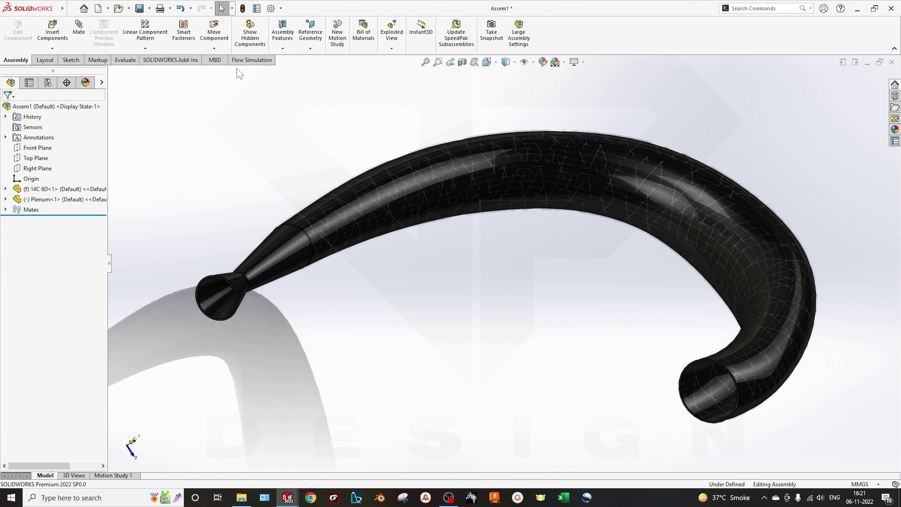
# - Start creating flow simulation lids on the venturi's open inlet end face and the plenum's open outlet end face
pyautogui.click(244, 62)
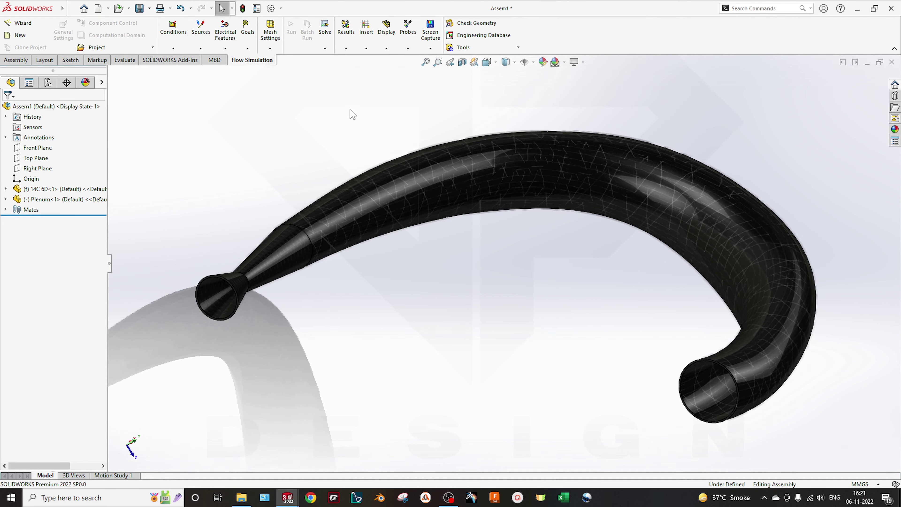
pyautogui.click(449, 48)
pyautogui.click(473, 60)
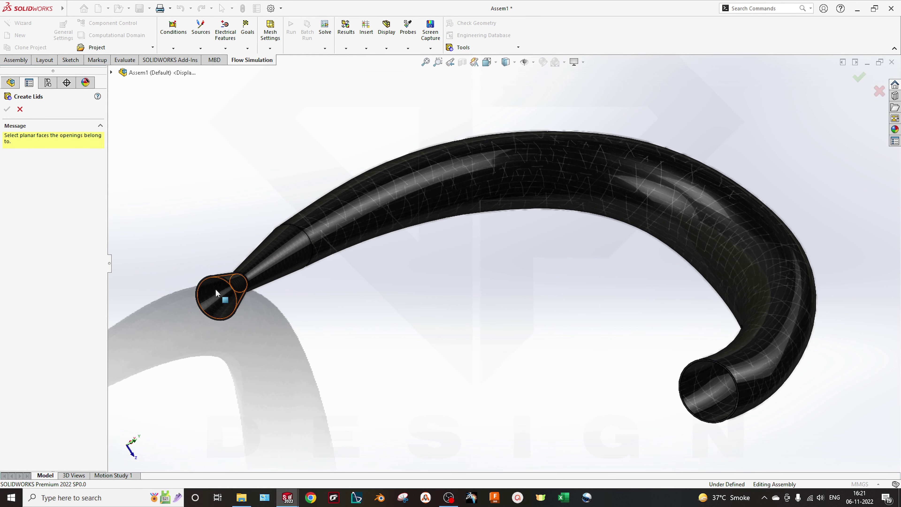
pyautogui.scroll(-5, 216, 291)
pyautogui.click(323, 246)
pyautogui.scroll(6, 492, 313)
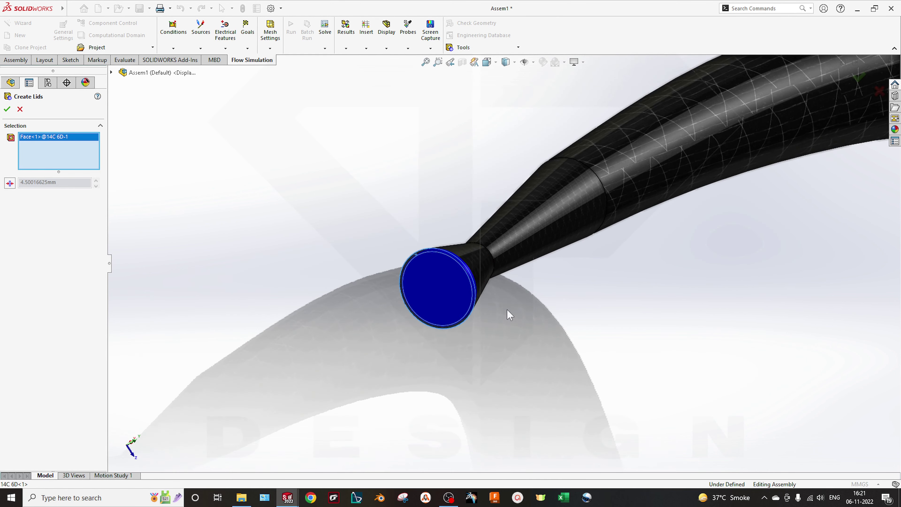
pyautogui.scroll(-5, 739, 255)
pyautogui.click(646, 282)
pyautogui.scroll(5, 608, 334)
# - Set the lid thickness to 0.5 mm and create both lids
pyautogui.click(9, 184)
pyautogui.doubleClick(70, 187)
pyautogui.write('0.5')
pyautogui.press('Return')
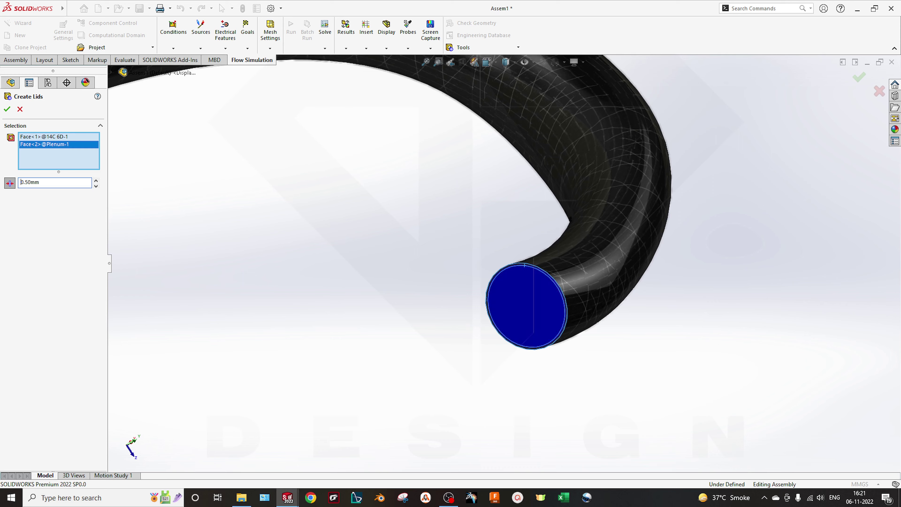
pyautogui.scroll(5, 454, 256)
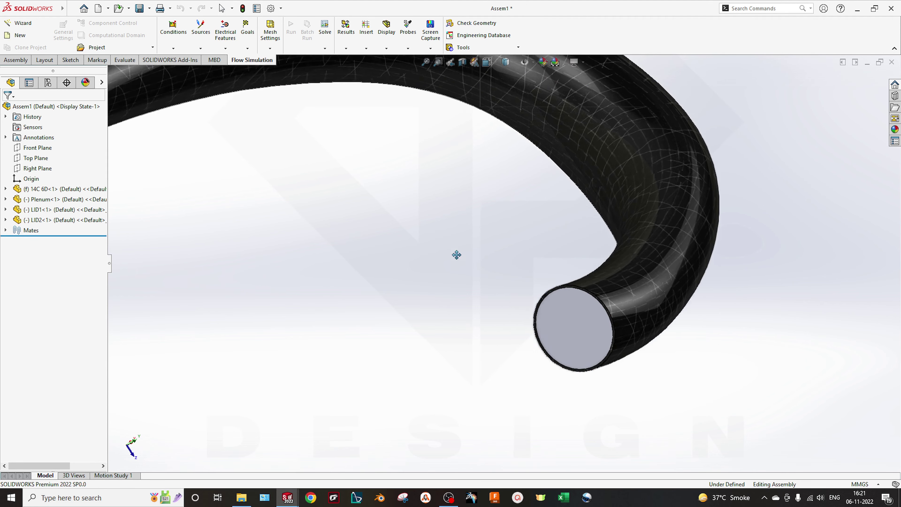
pyautogui.scroll(-8, 472, 252)
pyautogui.scroll(5, 351, 176)
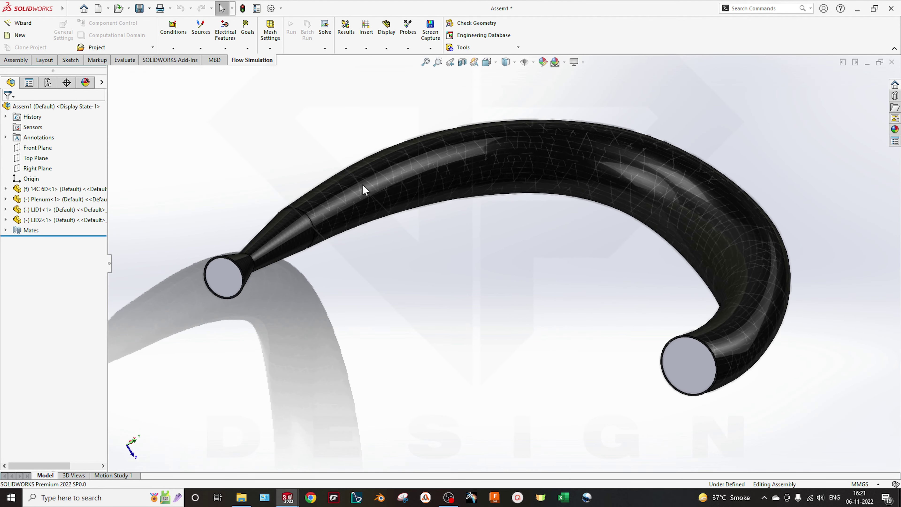
# - Hide the 14C 6D venturi and check the exposed inlet lid from its inner side
pyautogui.rightClick(273, 238)
pyautogui.click(337, 130)
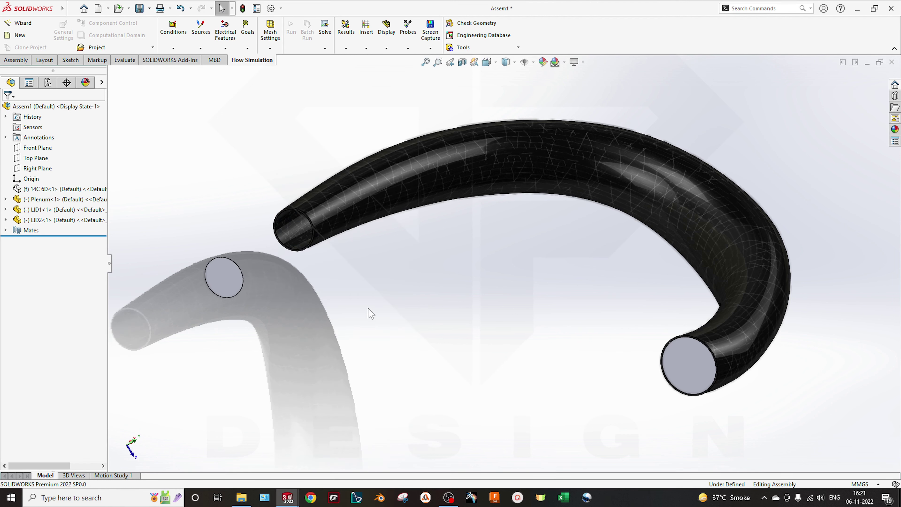
pyautogui.moveTo(311, 285); pyautogui.dragTo(190, 396, button='middle')
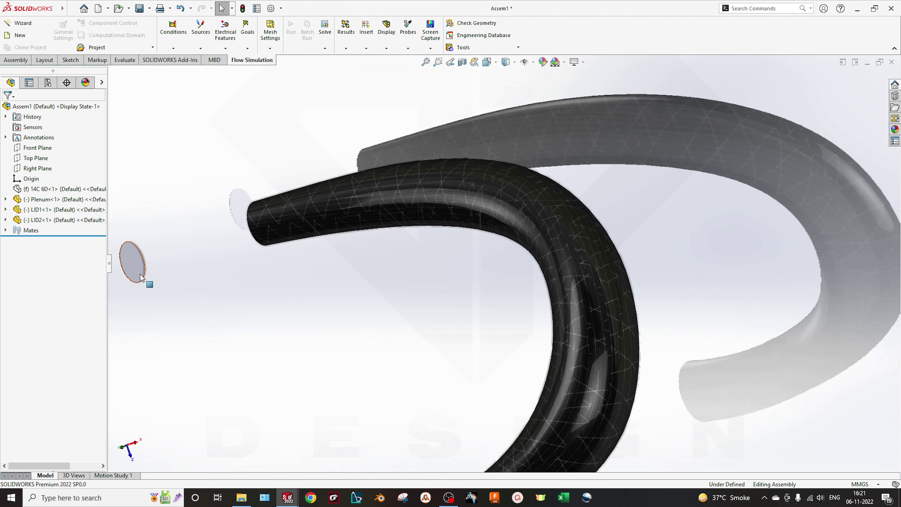
pyautogui.click(131, 262)
pyautogui.moveTo(205, 285); pyautogui.dragTo(486, 232, button='middle')
pyautogui.click(347, 286)
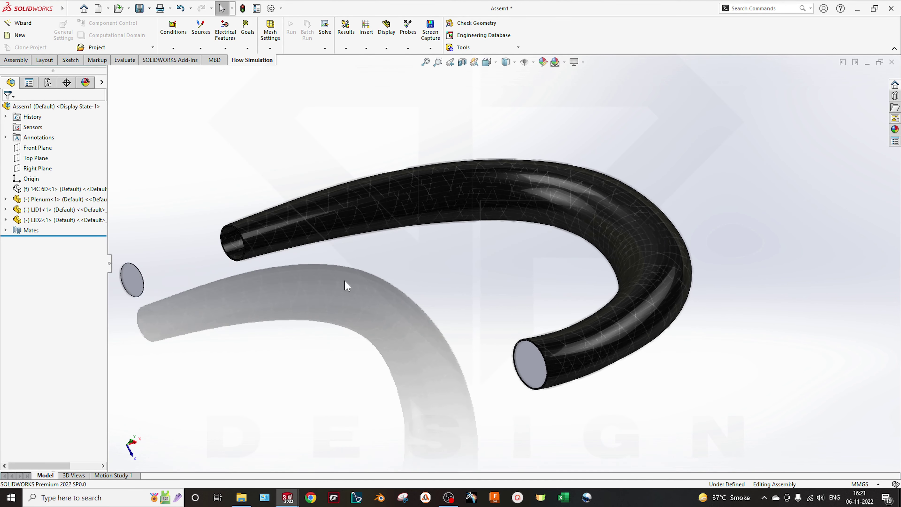
# - Try to start the flow simulation wizard, and save the assembly as Assem1.SLDASM in the New folder directory
pyautogui.click(39, 23)
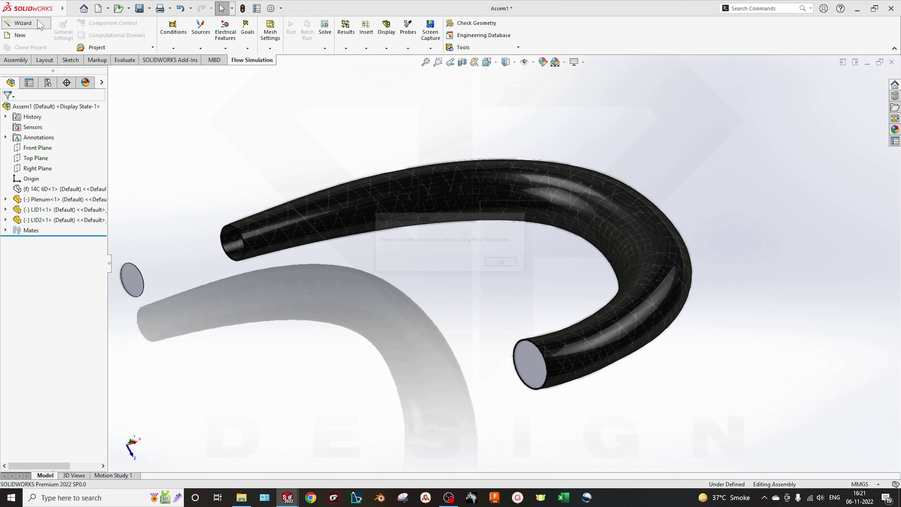
pyautogui.click(503, 263)
pyautogui.click(139, 8)
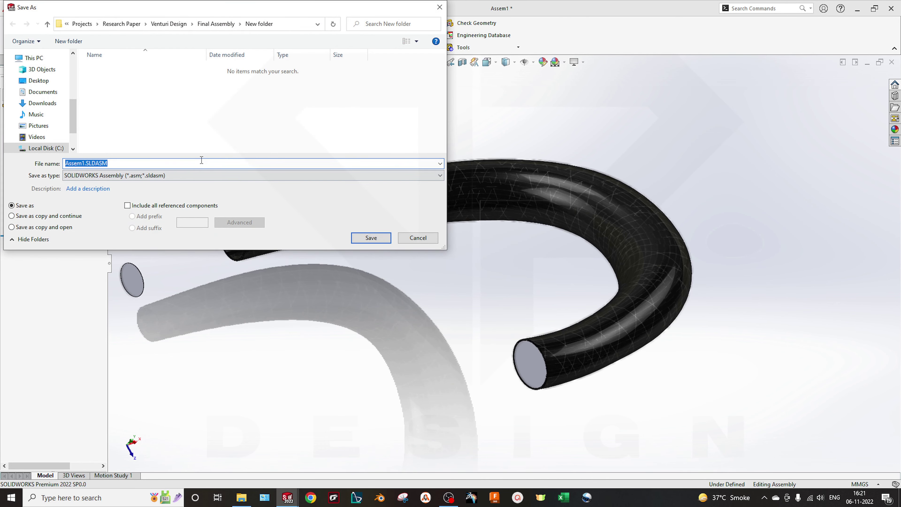
pyautogui.click(371, 237)
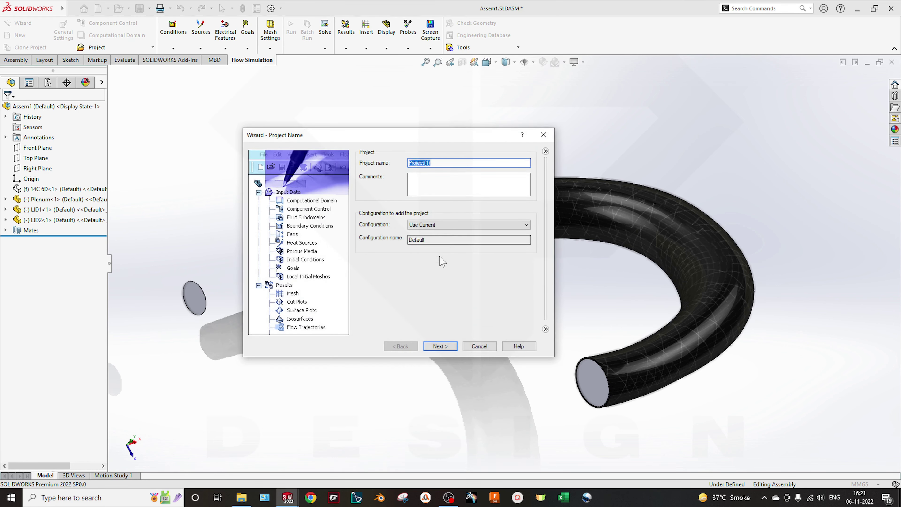
# - Set up Project(1) on the current configuration with SI (m-kg-s) units and an internal fluid flow analysis excluding cavities without flow conditions
pyautogui.click(436, 224)
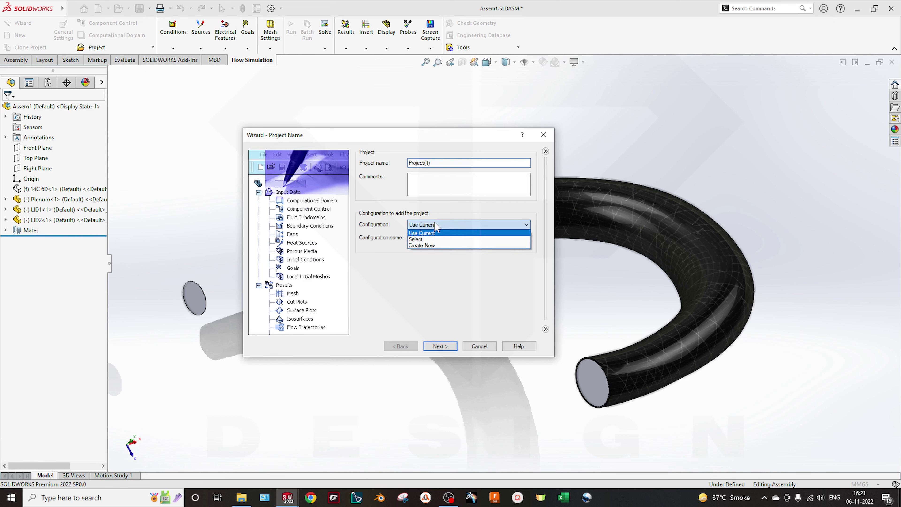
pyautogui.click(435, 225)
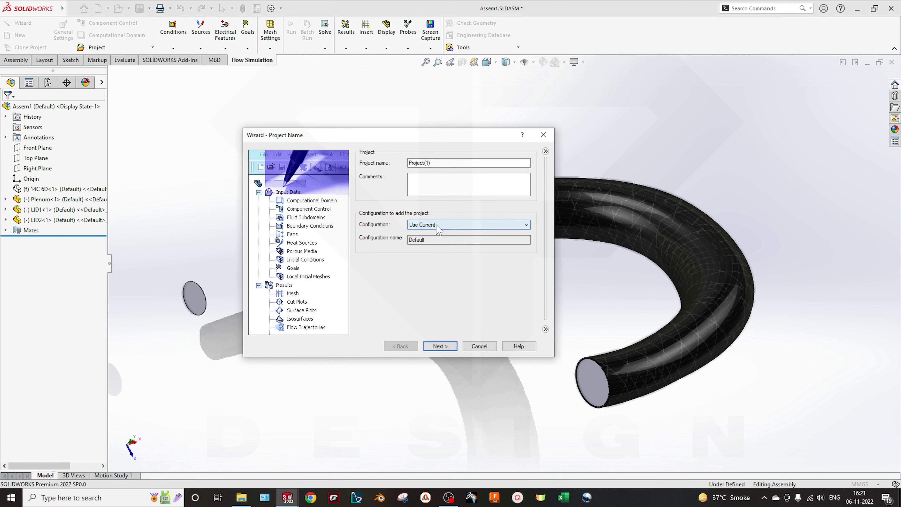
pyautogui.click(440, 346)
pyautogui.click(390, 206)
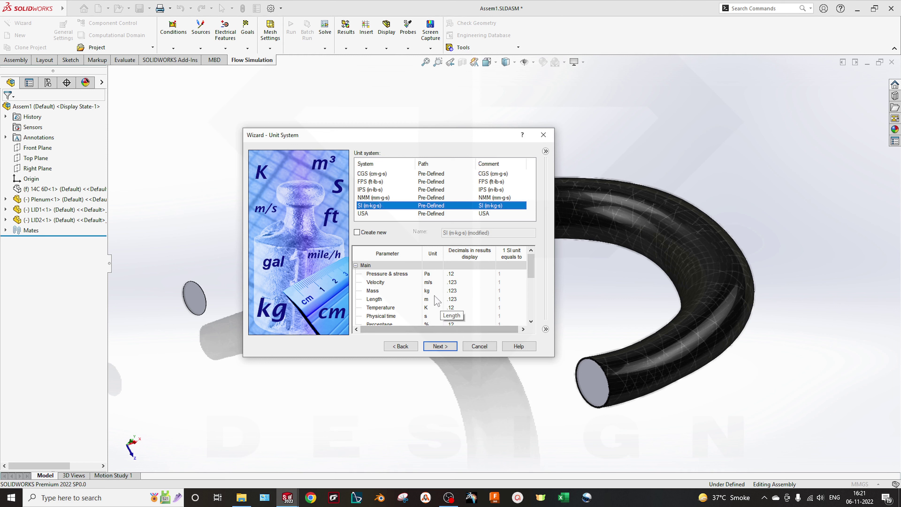
pyautogui.click(440, 346)
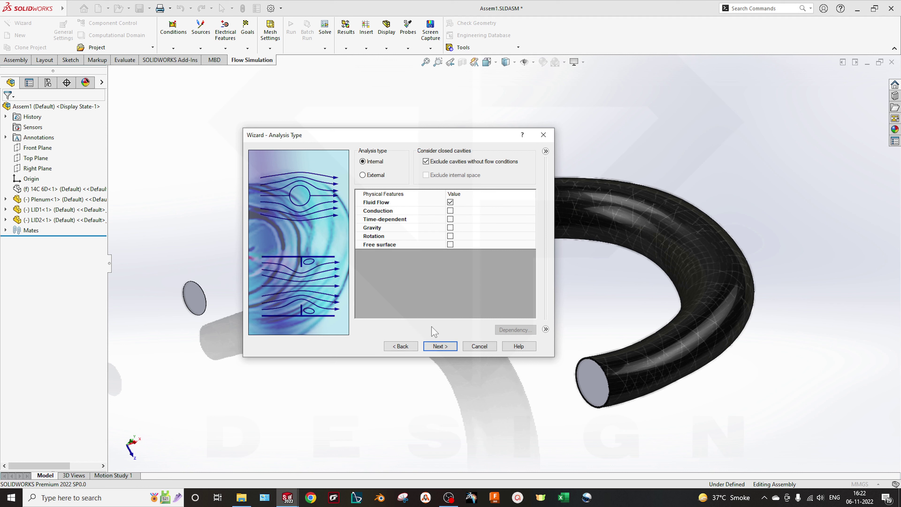
pyautogui.click(440, 346)
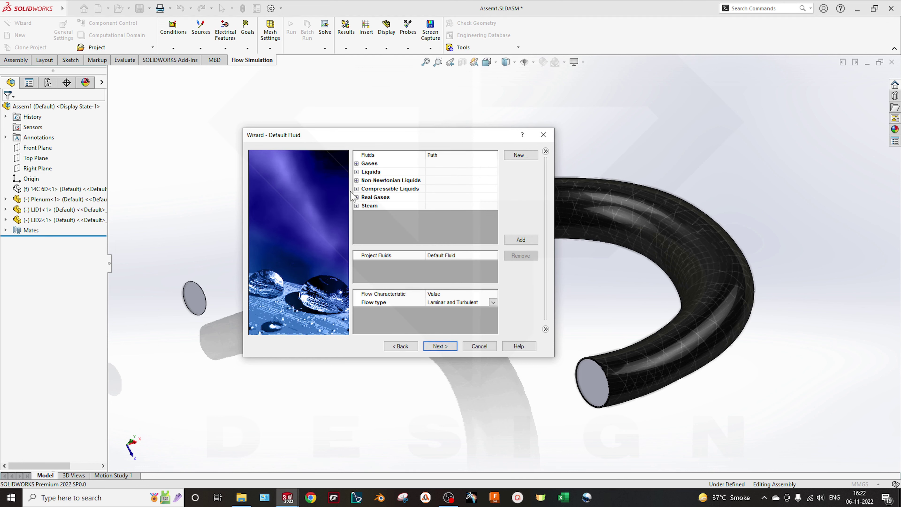
# - Add Air as the default project fluid, keeping laminar and turbulent flow with high Mach number flow and humidity off
pyautogui.click(357, 164)
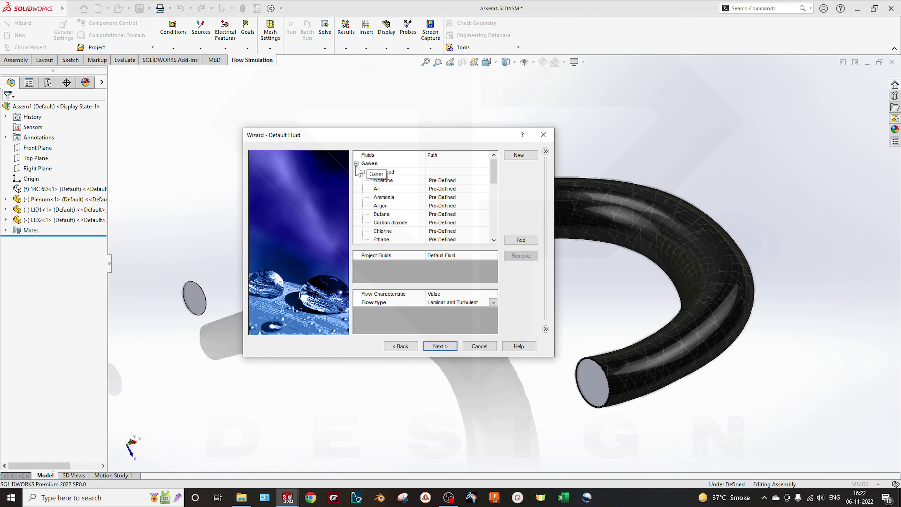
pyautogui.doubleClick(386, 190)
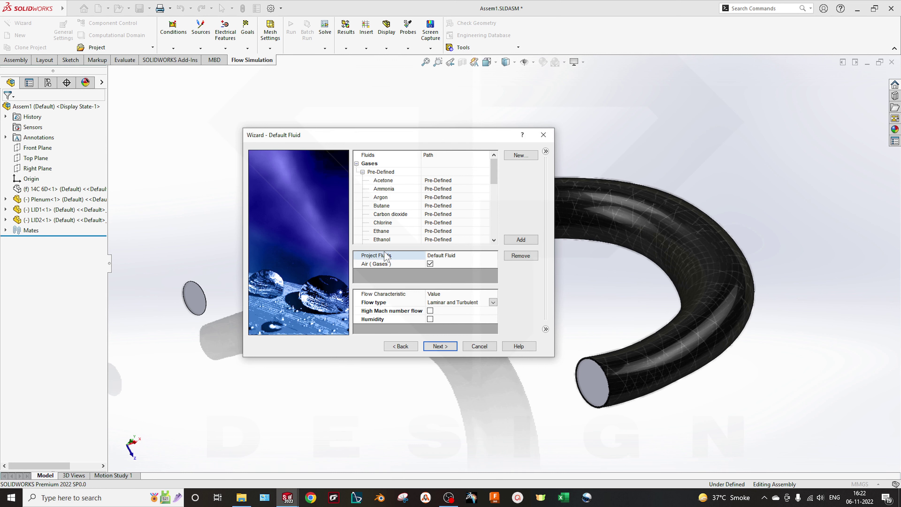
pyautogui.click(457, 304)
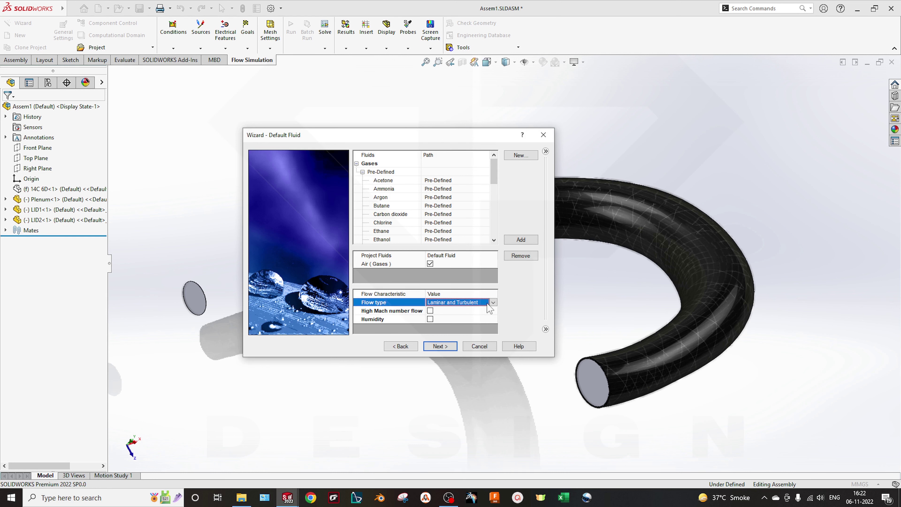
pyautogui.click(492, 303)
pyautogui.click(493, 303)
pyautogui.click(400, 311)
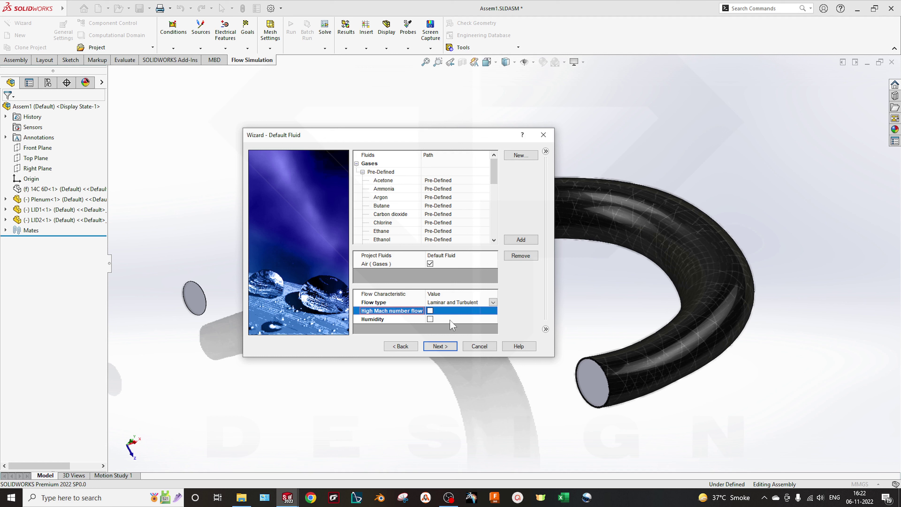
pyautogui.click(378, 321)
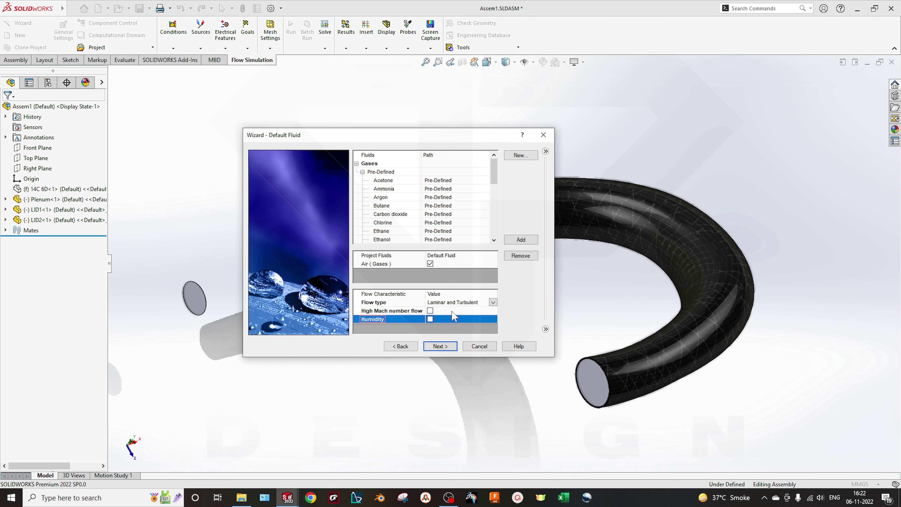
pyautogui.click(453, 347)
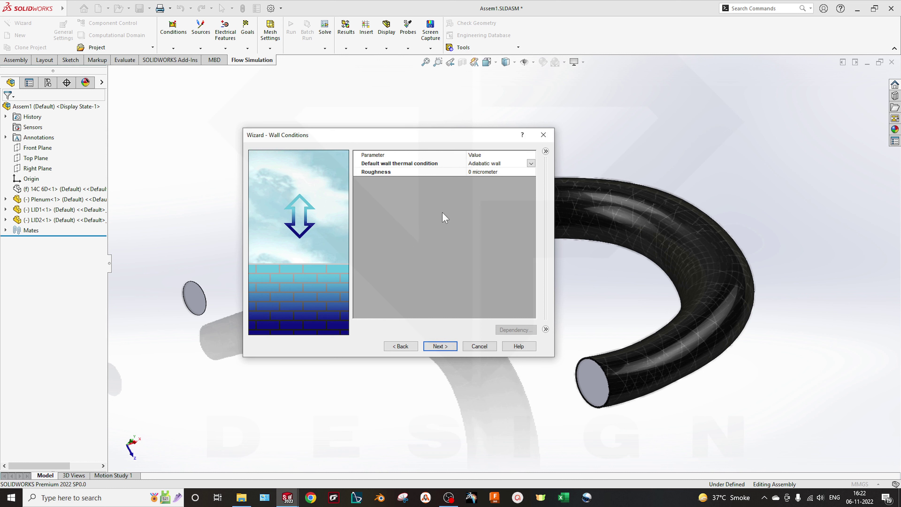
# - Keep the adiabatic, zero-roughness walls and the default initial conditions of 101325 Pa and 293.2 K, and finish the project setup
pyautogui.click(449, 350)
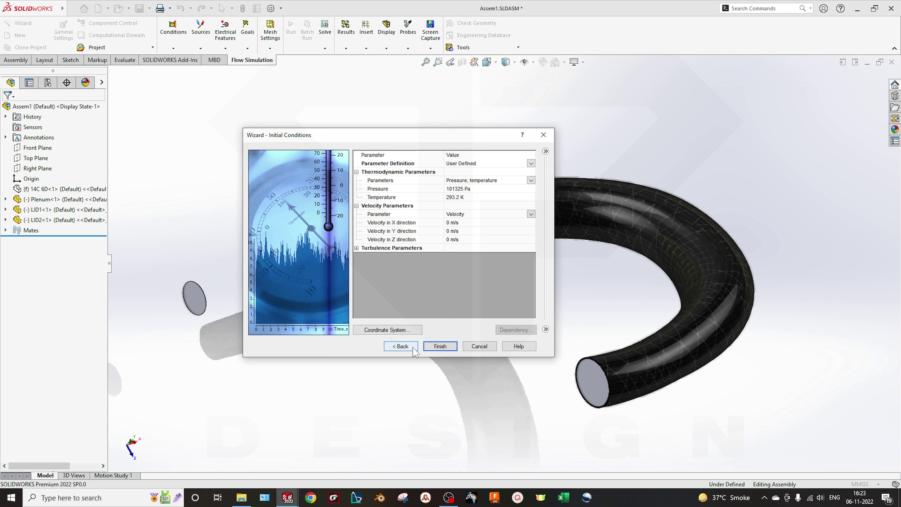
pyautogui.click(447, 342)
pyautogui.click(356, 248)
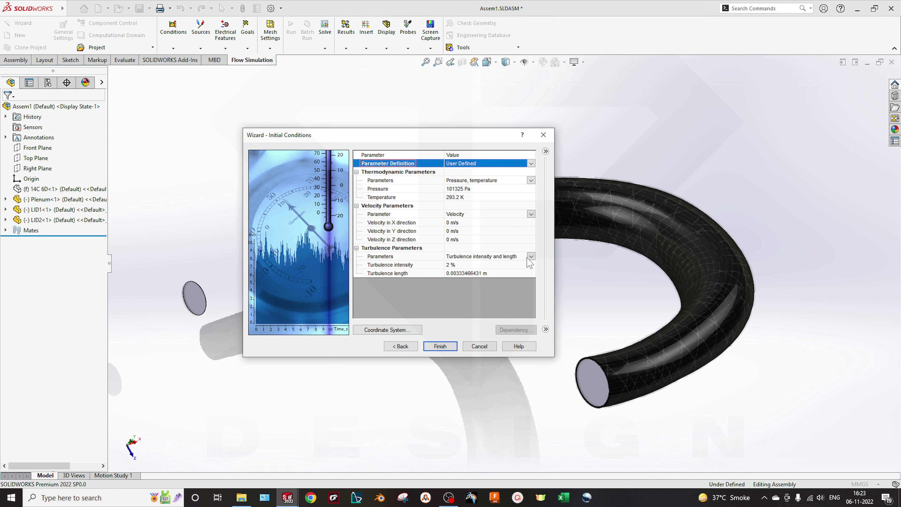
pyautogui.click(449, 345)
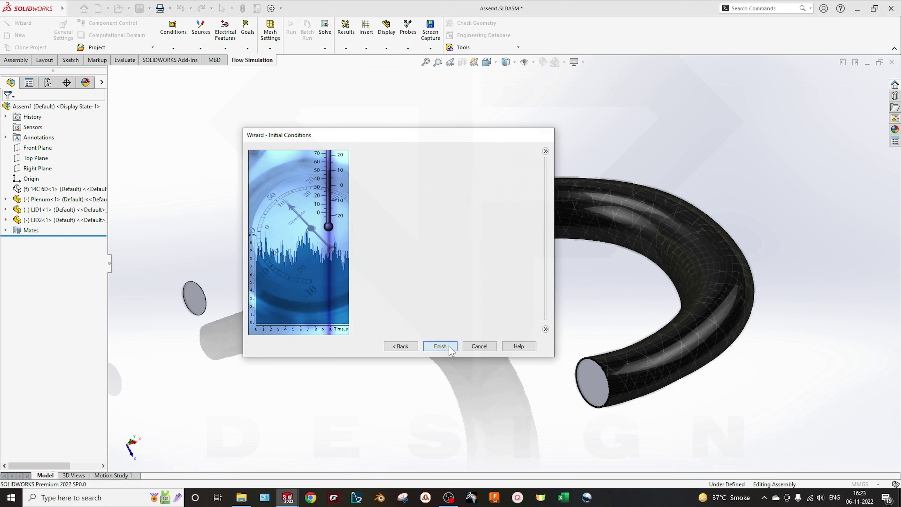
# - Enlarge the computational domain slightly at both ends along X, and check it from the top and isometric views
pyautogui.press('space')
pyautogui.hotkey('ctrl', '1')
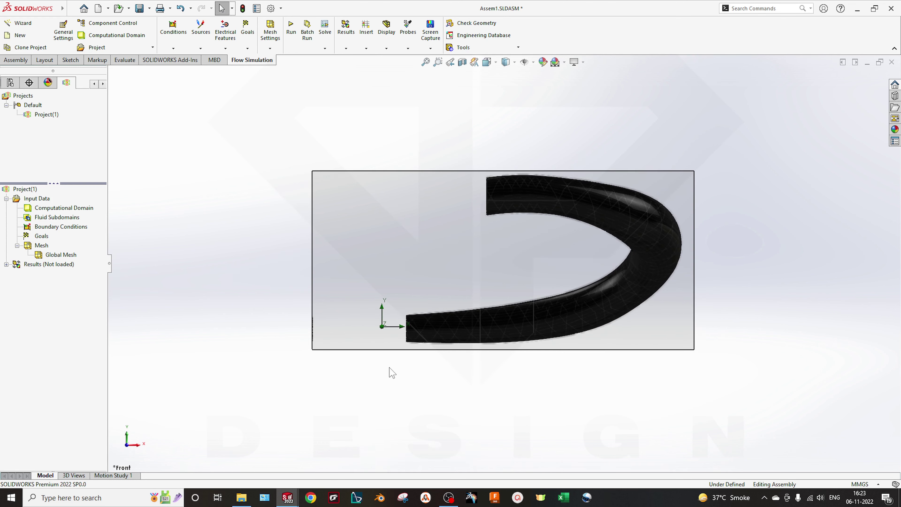
pyautogui.click(64, 208)
pyautogui.moveTo(298, 261); pyautogui.dragTo(264, 270)
pyautogui.moveTo(722, 262); pyautogui.dragTo(735, 268)
pyautogui.press('space')
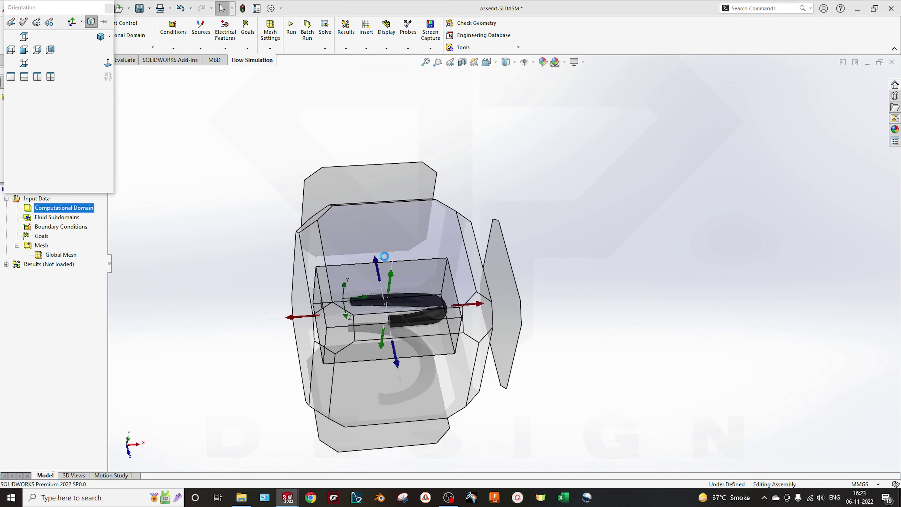
pyautogui.click(390, 275)
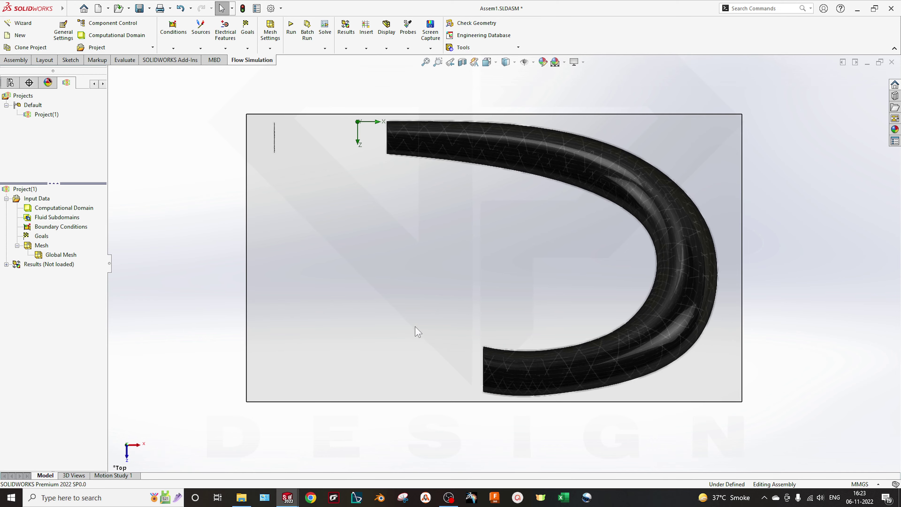
pyautogui.hotkey('ctrl', '7')
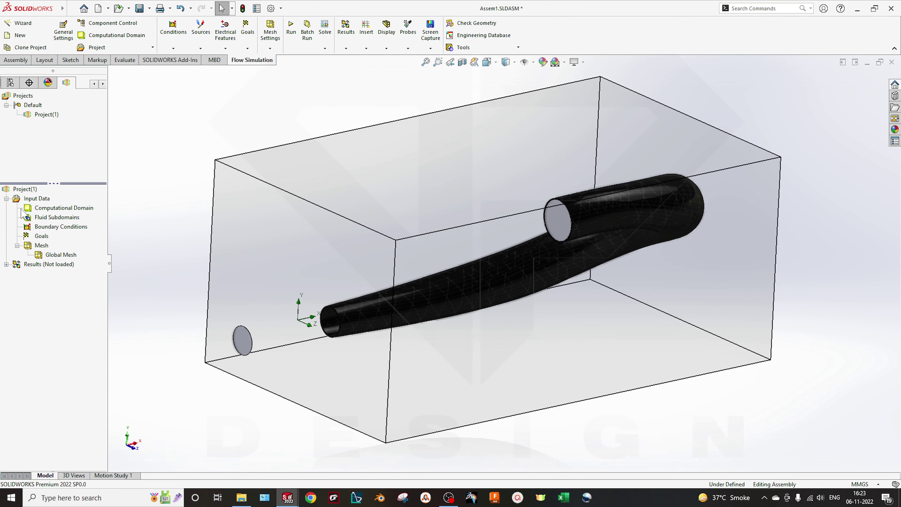
# - Hide the computational domain box
pyautogui.click(64, 208)
pyautogui.rightClick(70, 209)
pyautogui.click(106, 227)
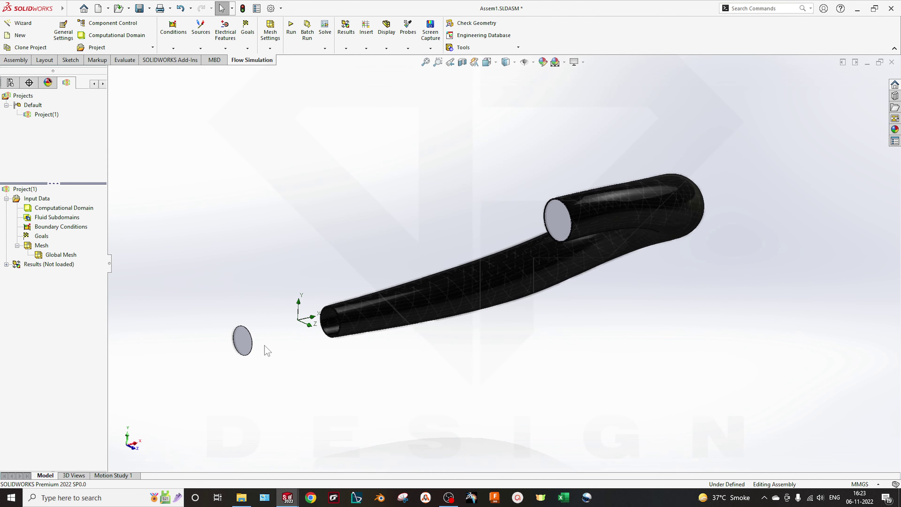
# - Start an Environment Pressure boundary condition on the inner face of the inlet lid LID1
pyautogui.keyDown('ctrl'); pyautogui.moveTo(289, 334); pyautogui.dragTo(437, 340, button='middle'); pyautogui.keyUp('ctrl')
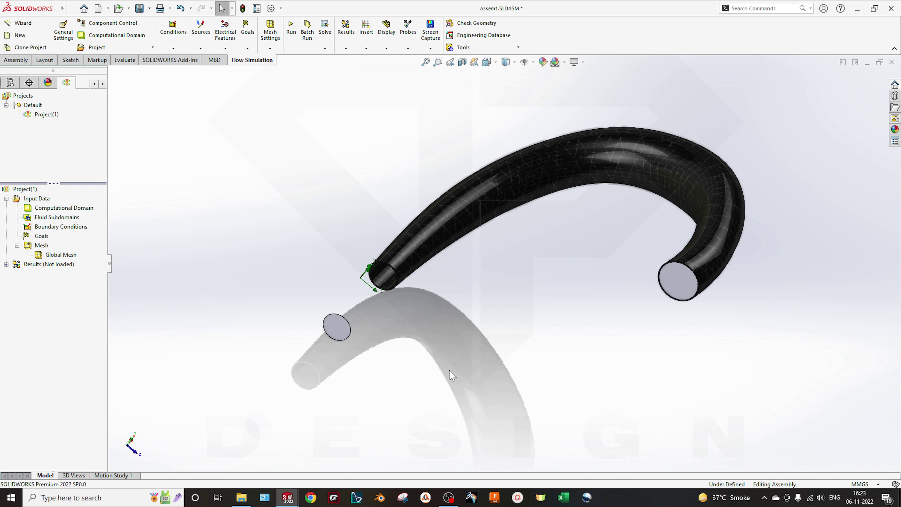
pyautogui.rightClick(49, 229)
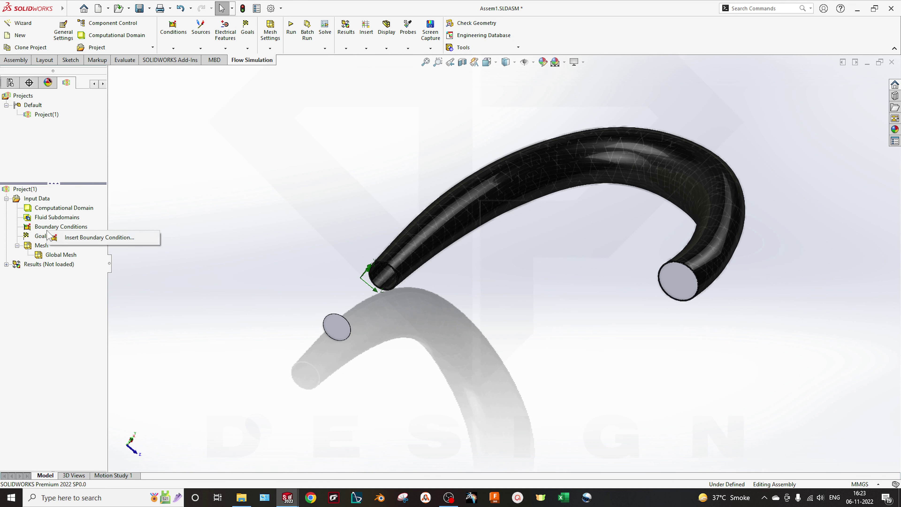
pyautogui.click(70, 240)
pyautogui.moveTo(290, 370); pyautogui.dragTo(298, 313, button='middle')
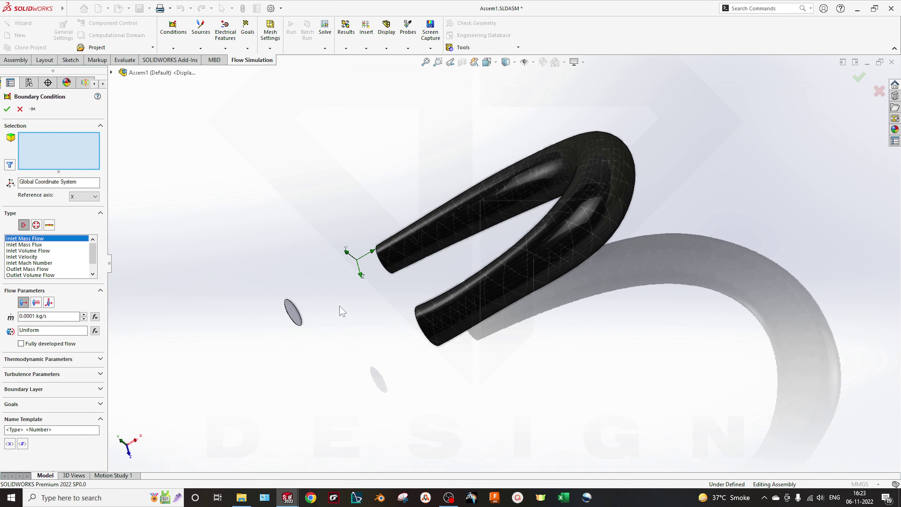
pyautogui.click(35, 225)
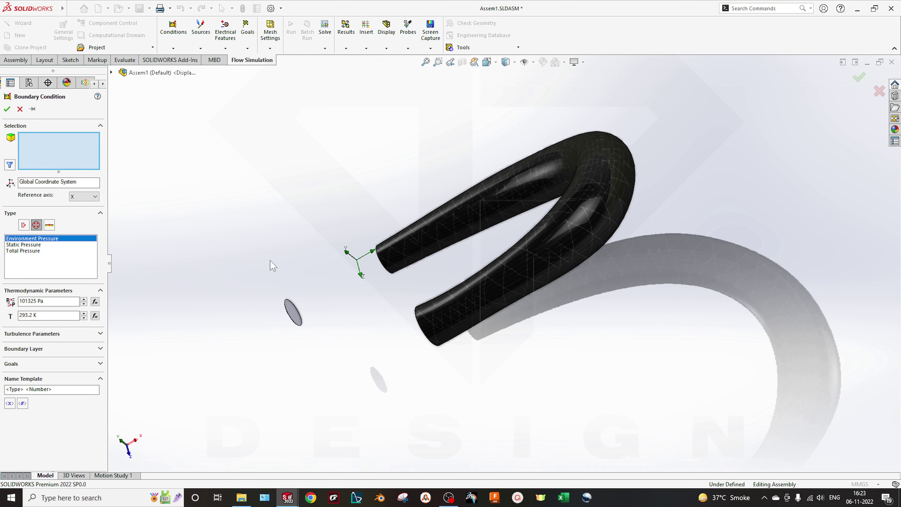
pyautogui.scroll(-3, 270, 277)
pyautogui.click(302, 320)
pyautogui.moveTo(302, 319); pyautogui.dragTo(408, 336, button='middle')
# - Keep 101325 Pa, 293.2 K, 2% turbulence intensity and a turbulent boundary layer for the inlet, select no goals, and accept the condition
pyautogui.click(50, 305)
pyautogui.click(71, 316)
pyautogui.doubleClick(52, 317)
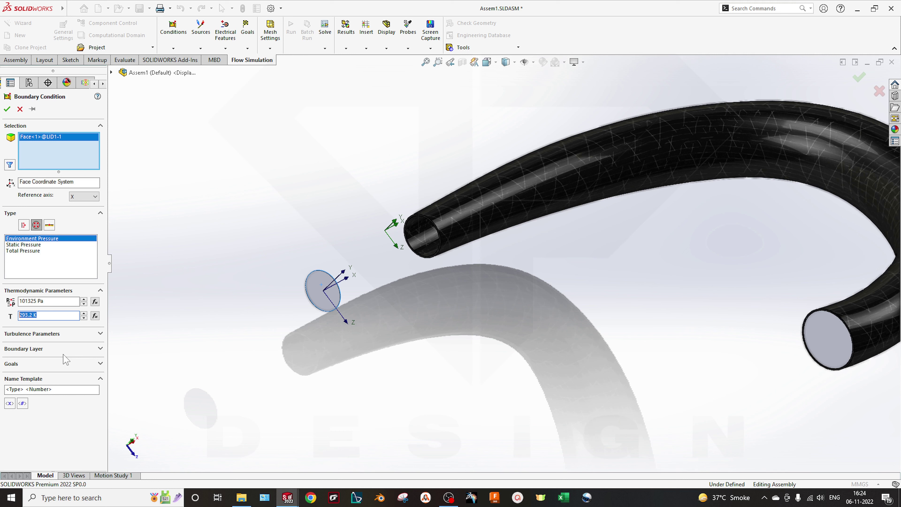
pyautogui.press('End')
pyautogui.click(88, 352)
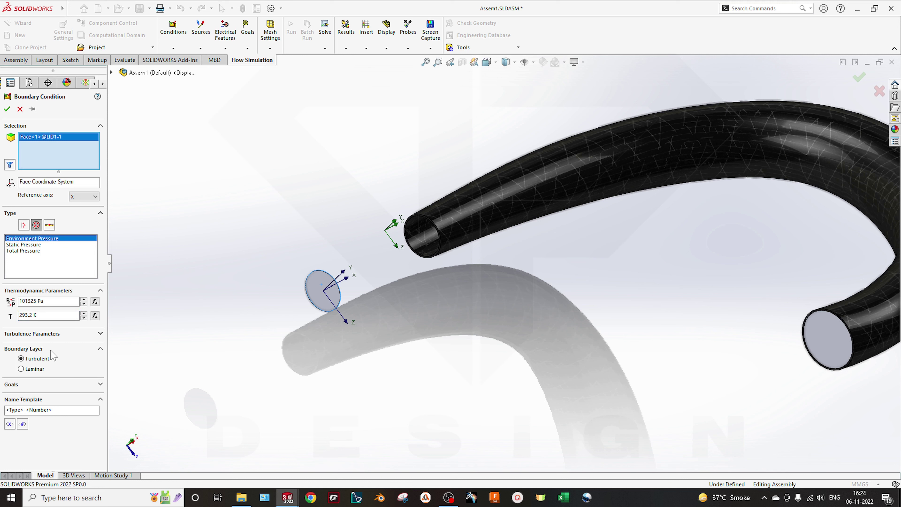
pyautogui.click(49, 338)
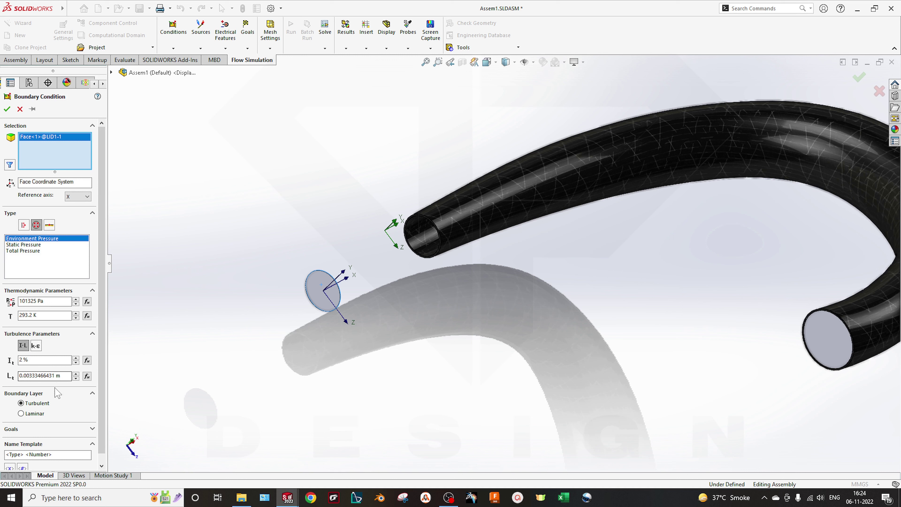
pyautogui.scroll(-1, 55, 390)
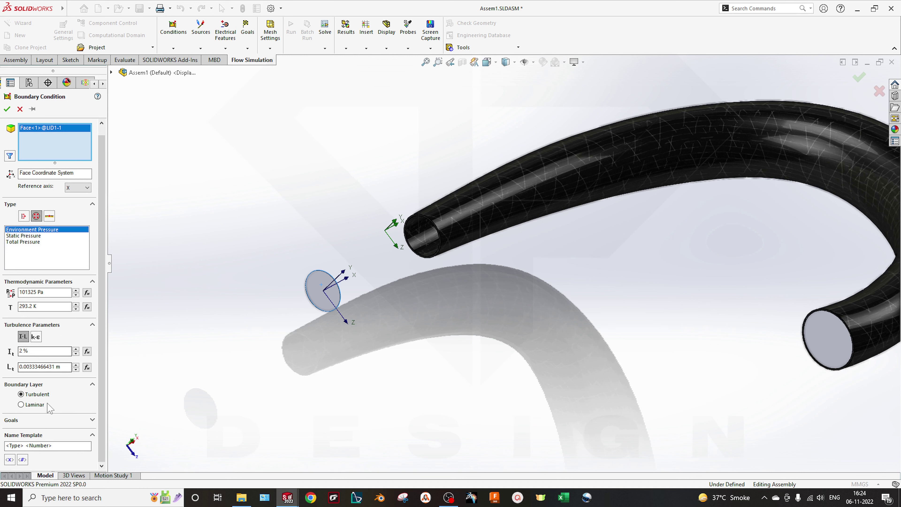
pyautogui.click(51, 423)
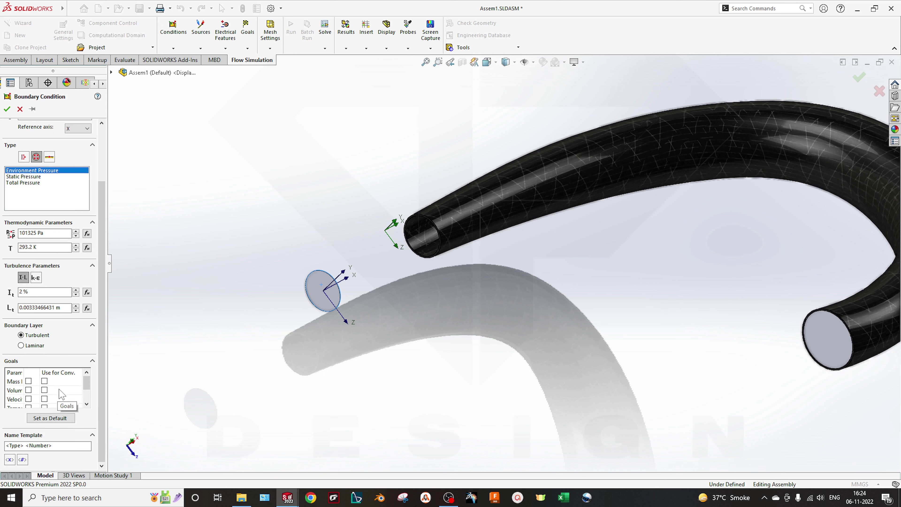
pyautogui.scroll(3, 64, 437)
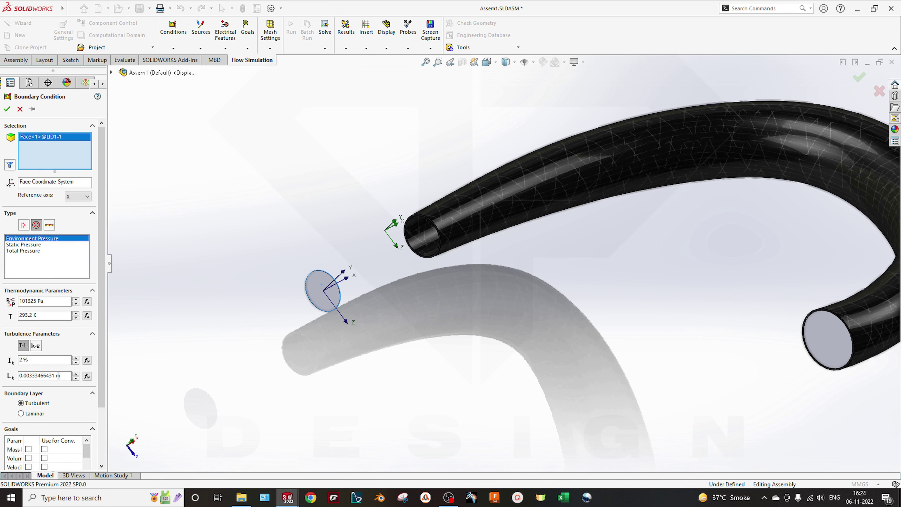
pyautogui.click(7, 108)
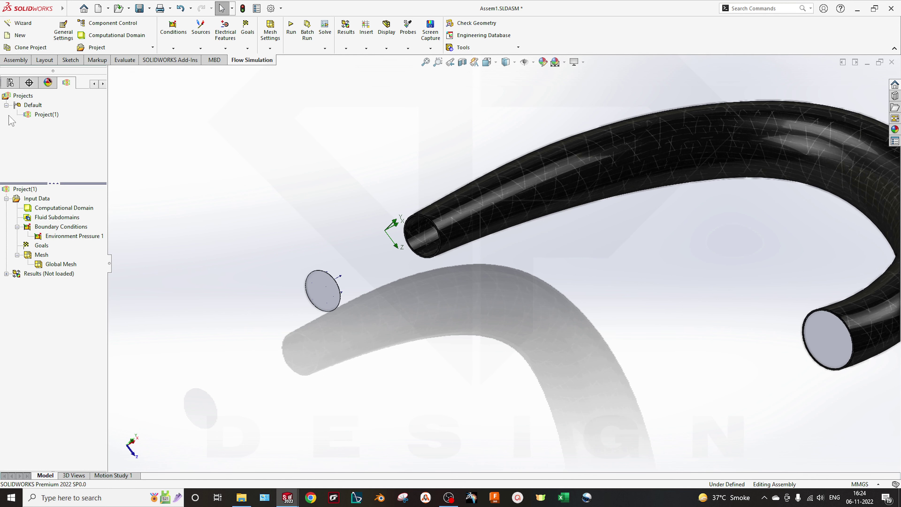
pyautogui.rightClick(51, 228)
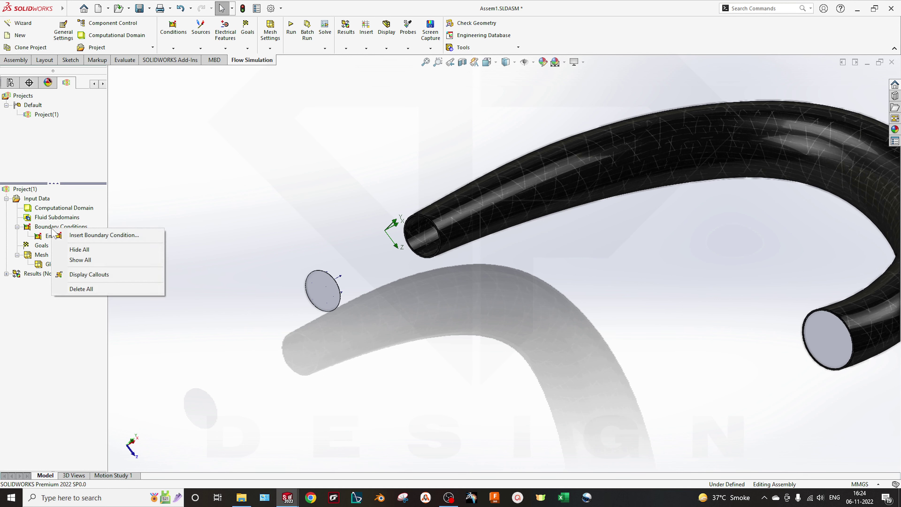
pyautogui.click(75, 236)
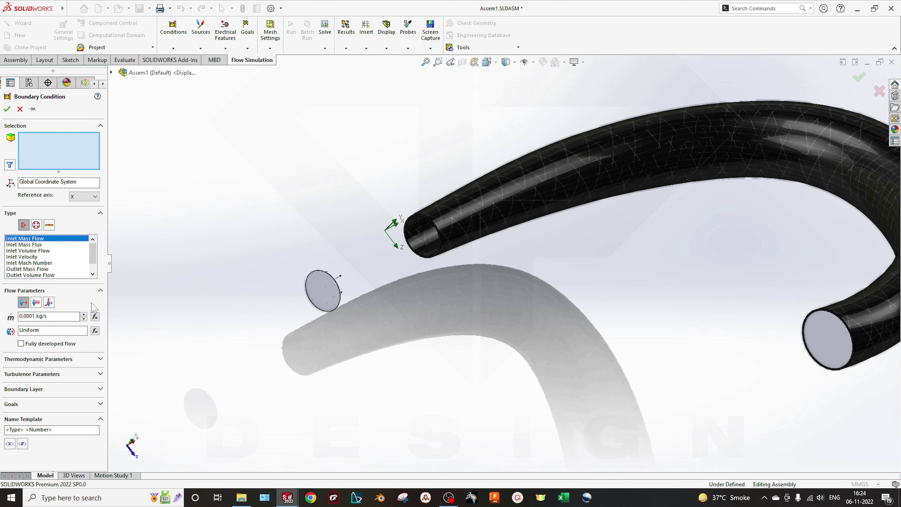
pyautogui.press('Escape')
# - Hide the curved intake pipe so that only the two lids are shown
pyautogui.keyDown('ctrl'); pyautogui.moveTo(780, 260); pyautogui.dragTo(583, 343, button='middle'); pyautogui.keyUp('ctrl')
pyautogui.scroll(2, 545, 316)
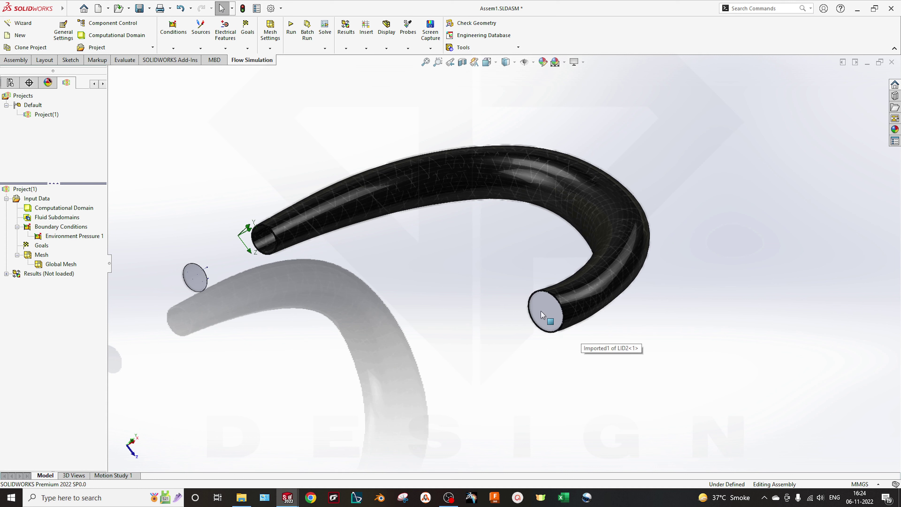
pyautogui.keyDown('ctrl'); pyautogui.moveTo(541, 312); pyautogui.dragTo(547, 302, button='middle'); pyautogui.keyUp('ctrl')
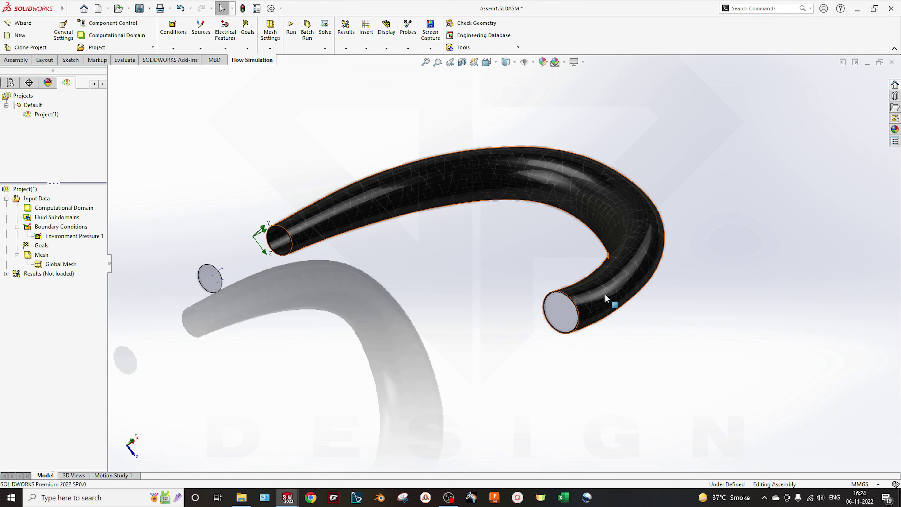
pyautogui.rightClick(609, 302)
pyautogui.click(669, 121)
# - Add an Outlet Mass Flow boundary condition of 0.074 kg/s on the inner face of the outlet lid LID2
pyautogui.moveTo(593, 362); pyautogui.dragTo(398, 308, button='middle')
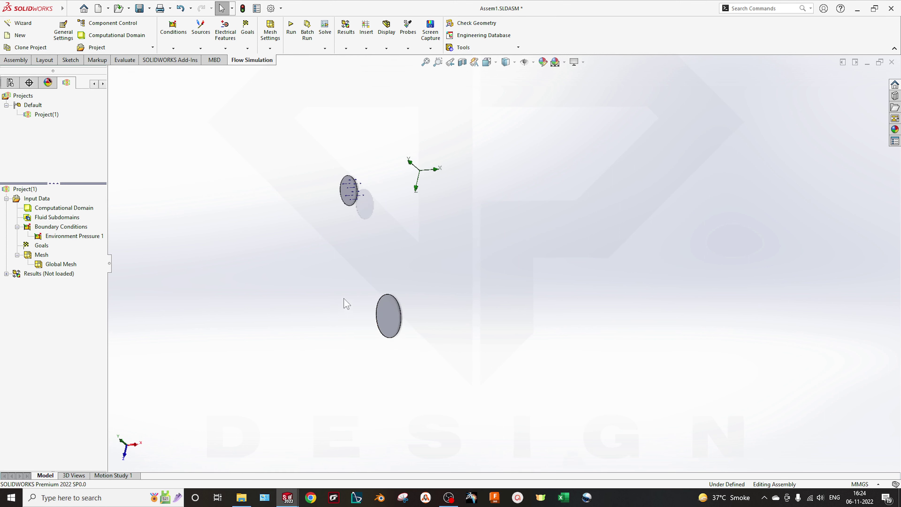
pyautogui.scroll(-3, 347, 302)
pyautogui.scroll(-2, 392, 300)
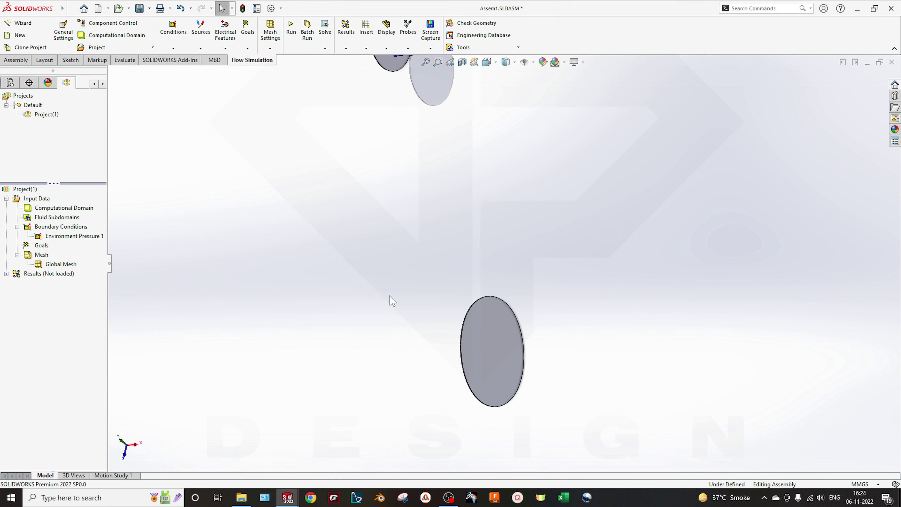
pyautogui.scroll(-2, 447, 330)
pyautogui.keyDown('ctrl'); pyautogui.moveTo(452, 418); pyautogui.dragTo(433, 318, button='middle'); pyautogui.keyUp('ctrl')
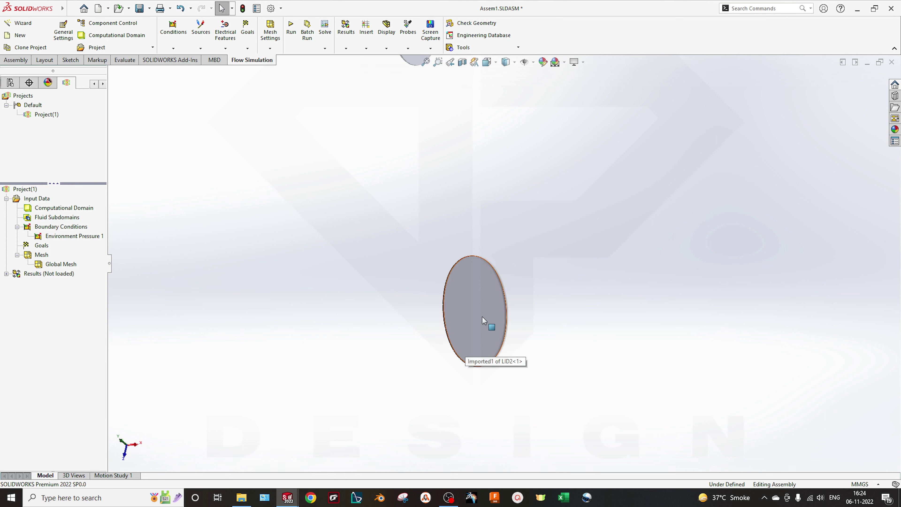
pyautogui.moveTo(515, 378); pyautogui.dragTo(495, 316, button='middle')
pyautogui.rightClick(54, 228)
pyautogui.click(89, 235)
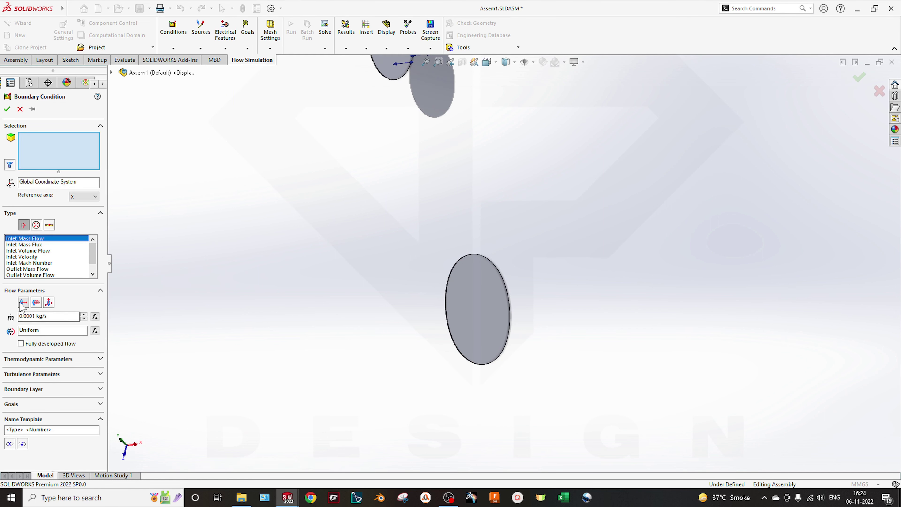
pyautogui.click(28, 269)
pyautogui.click(474, 309)
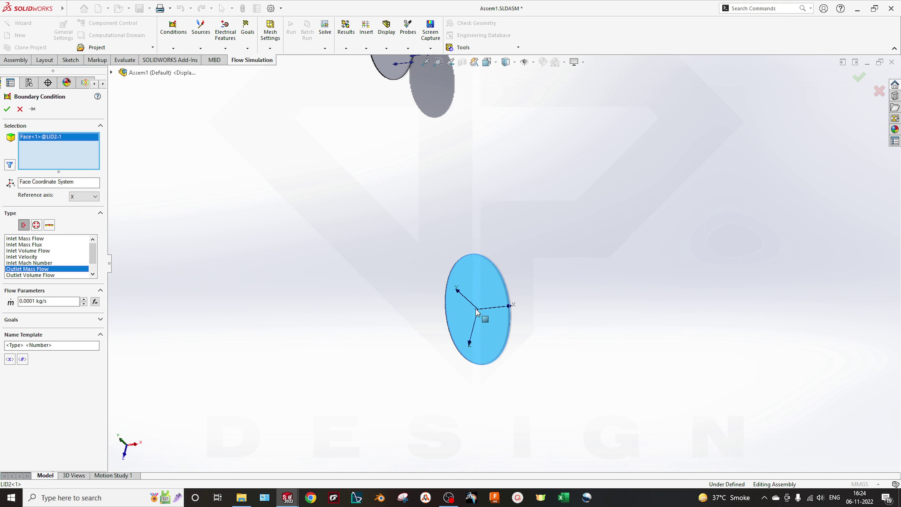
pyautogui.click(49, 301)
pyautogui.write('0.074')
pyautogui.press('Return')
# - Check the environment pressure and outlet mass flow callouts on the lids, moving the outlet callout clear of its face
pyautogui.click(71, 236)
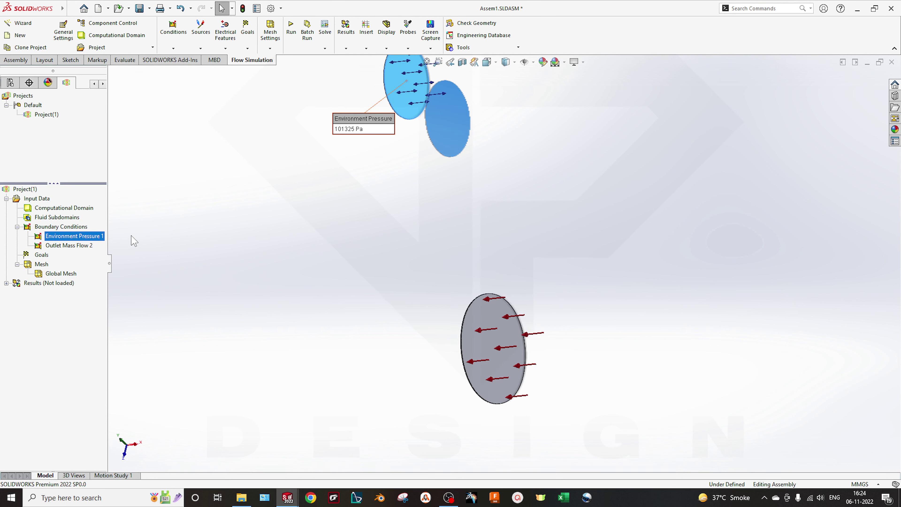
pyautogui.click(69, 245)
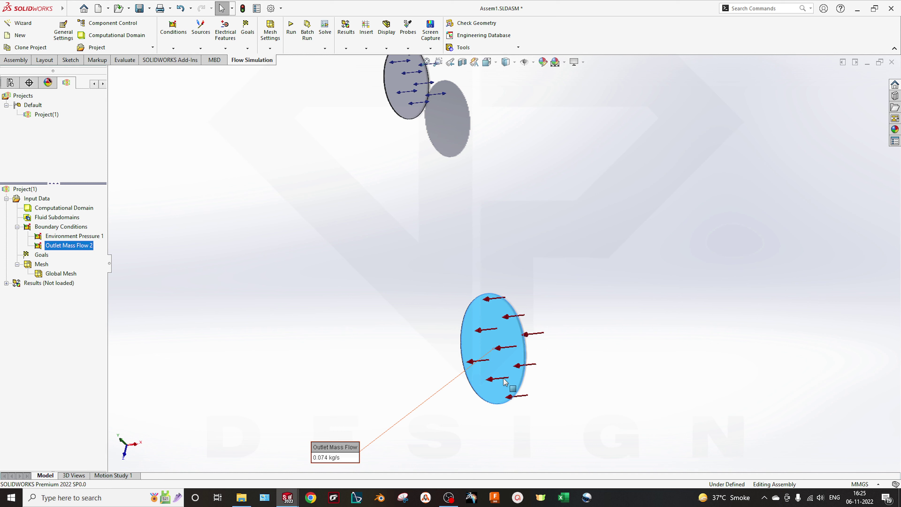
pyautogui.moveTo(333, 404); pyautogui.dragTo(667, 316)
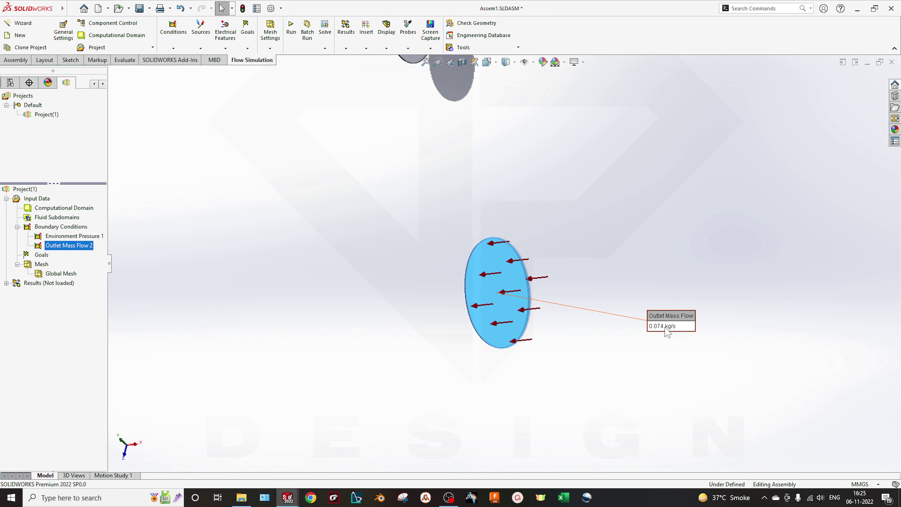
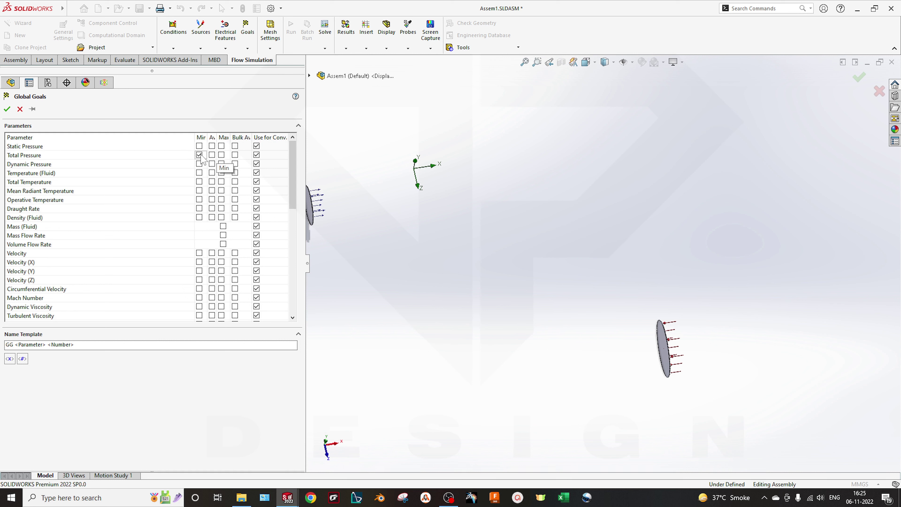
# - Add global goals for minimum, average and maximum total pressure, and select the three goals to review them
pyautogui.click(212, 155)
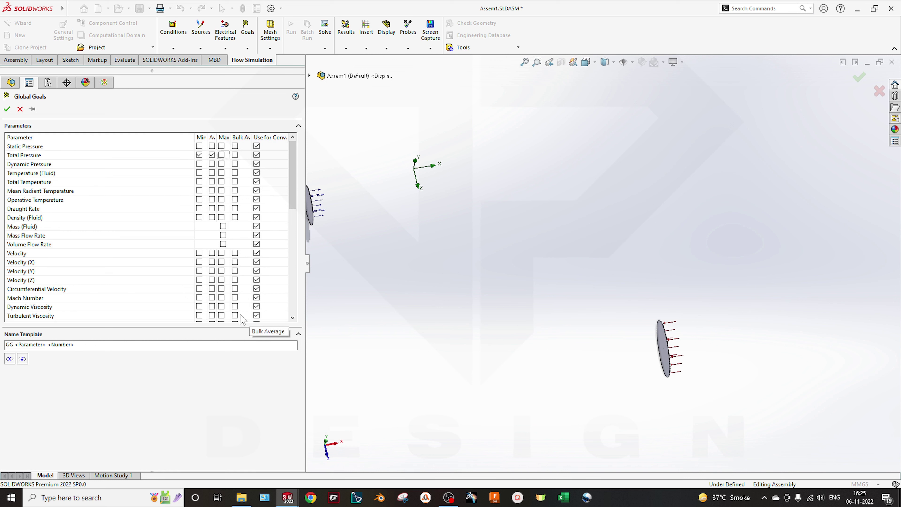
pyautogui.click(221, 155)
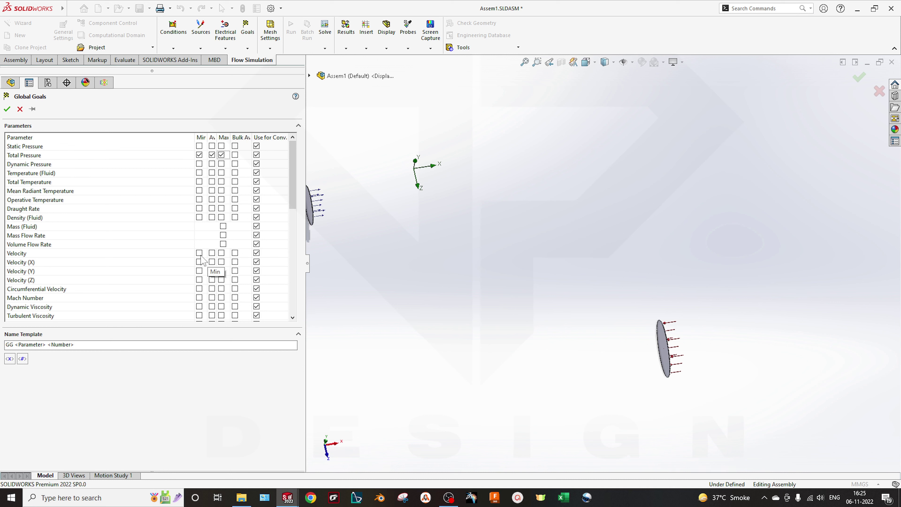
pyautogui.click(7, 109)
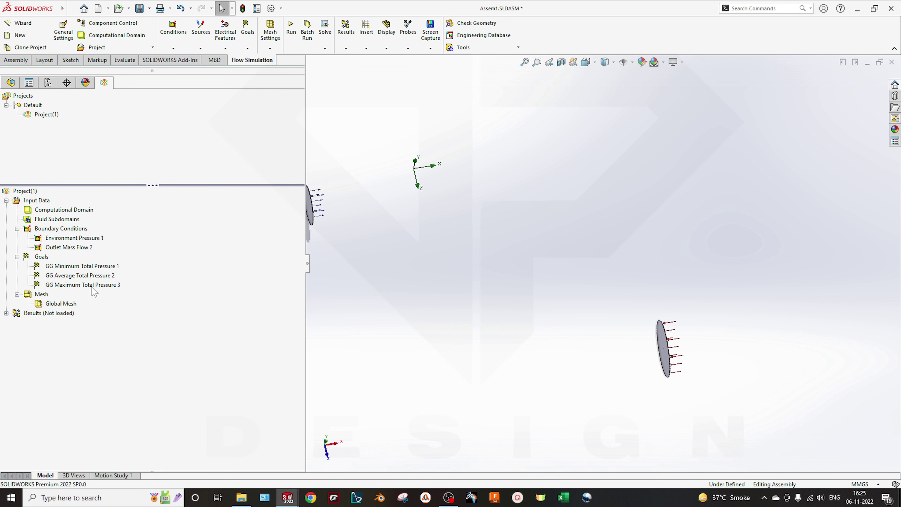
pyautogui.click(97, 267)
pyautogui.keyDown('ctrl'); pyautogui.click(111, 277); pyautogui.keyUp('ctrl')
pyautogui.keyDown('ctrl'); pyautogui.click(114, 284); pyautogui.keyUp('ctrl')
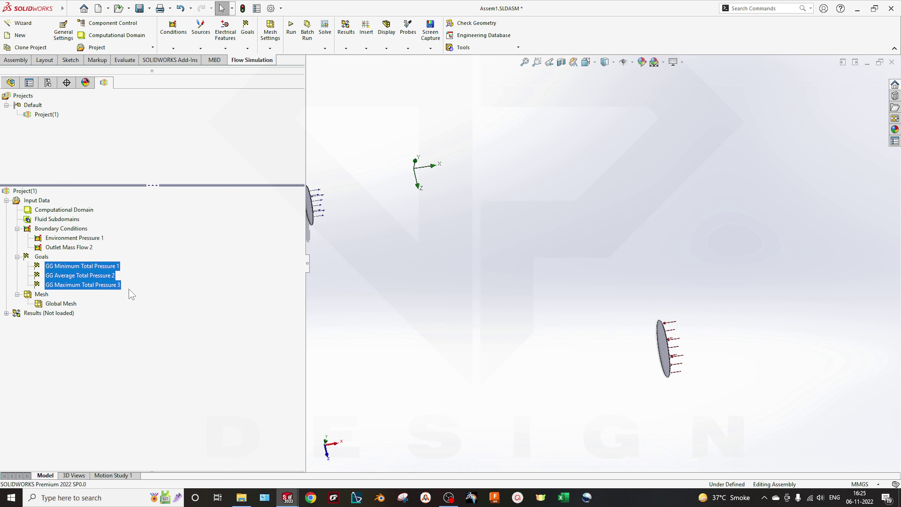
pyautogui.click(41, 256)
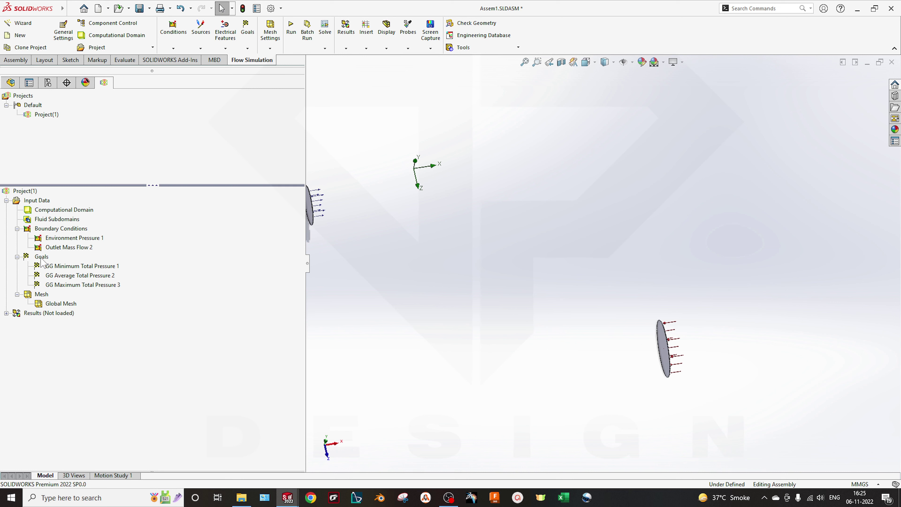
pyautogui.rightClick(41, 257)
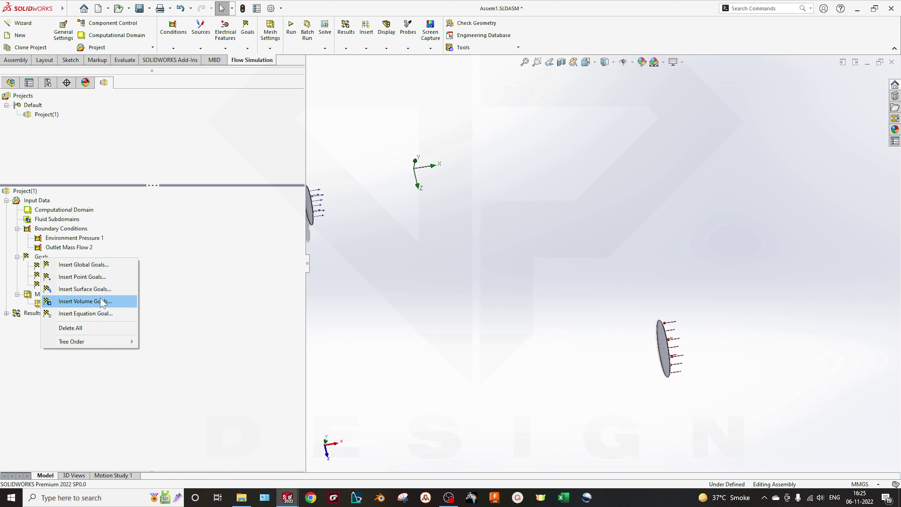
pyautogui.click(88, 289)
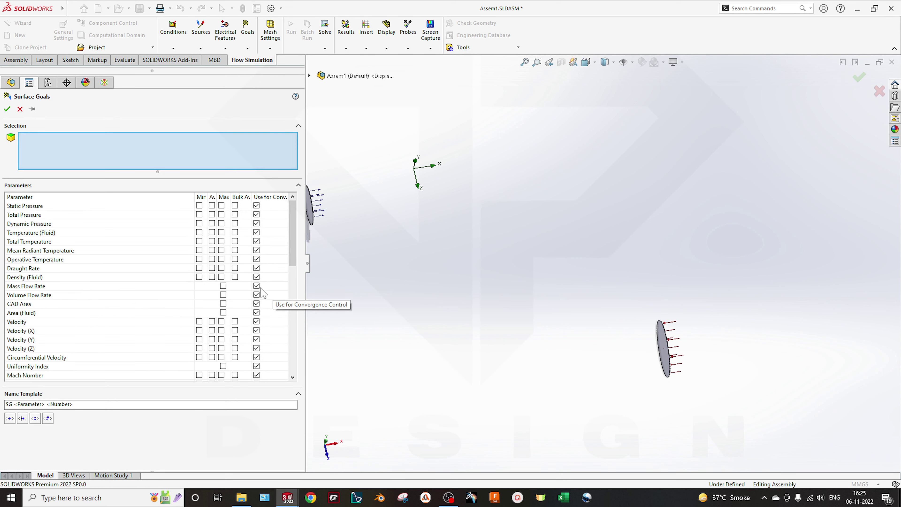
pyautogui.scroll(2, 327, 241)
pyautogui.keyDown('ctrl'); pyautogui.moveTo(327, 242); pyautogui.dragTo(506, 276, button='middle'); pyautogui.keyUp('ctrl')
pyautogui.scroll(2, 511, 264)
pyautogui.scroll(-5, 511, 264)
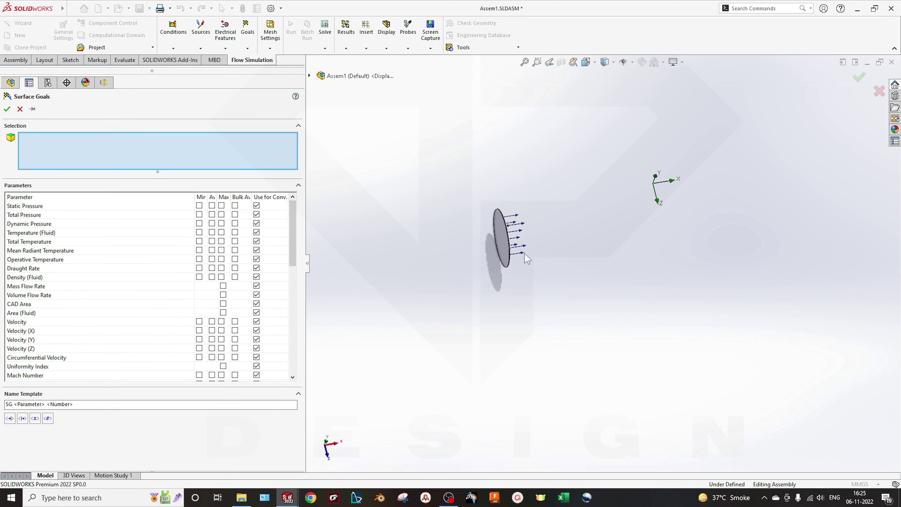
pyautogui.click(503, 242)
pyautogui.keyDown('ctrl'); pyautogui.moveTo(528, 356); pyautogui.dragTo(471, 344, button='middle'); pyautogui.keyUp('ctrl')
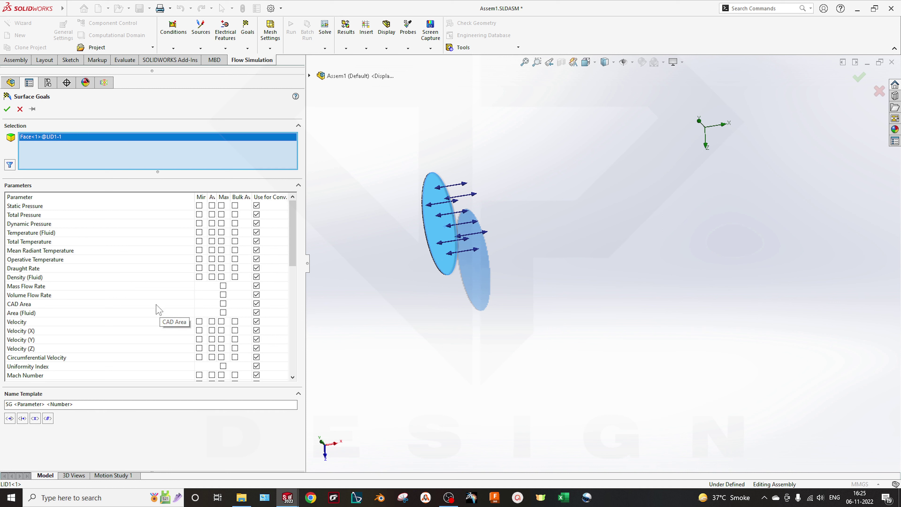
pyautogui.scroll(5, 508, 325)
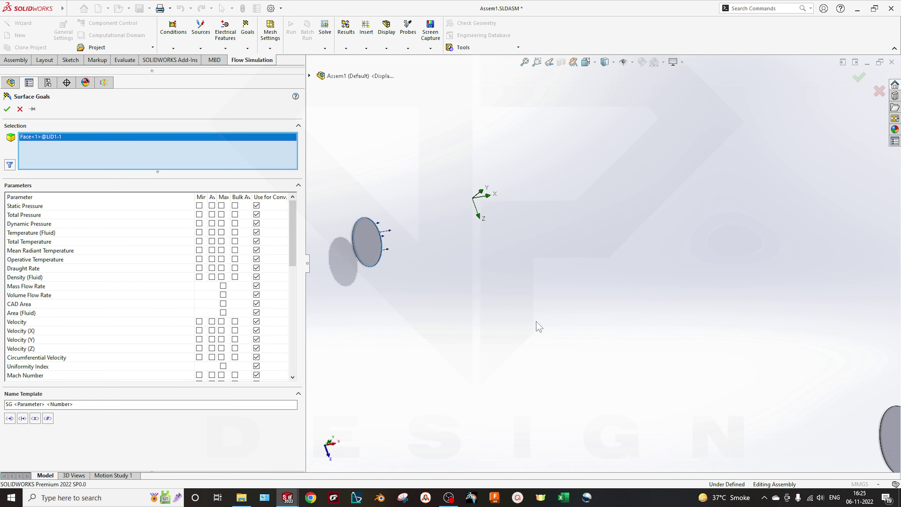
pyautogui.click(20, 109)
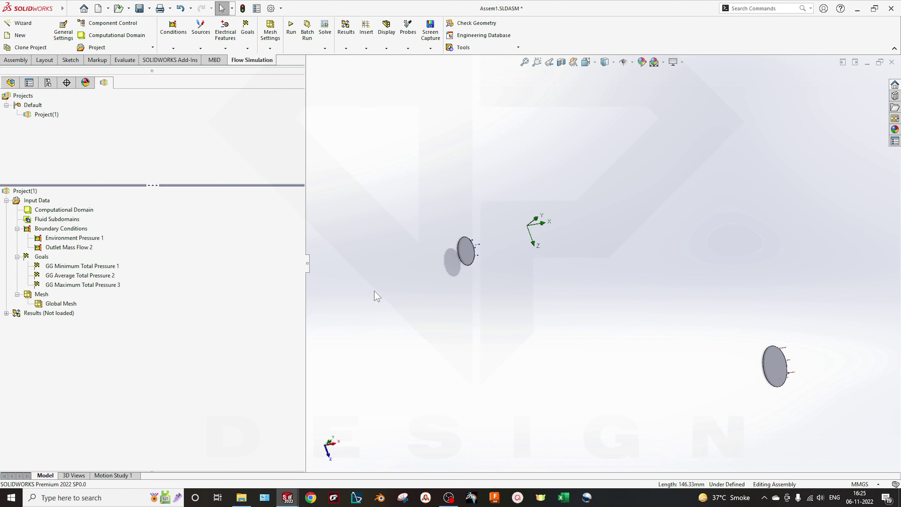
# - Show the hidden 14C 6D venturi and Plenum components in the assembly again
pyautogui.click(10, 83)
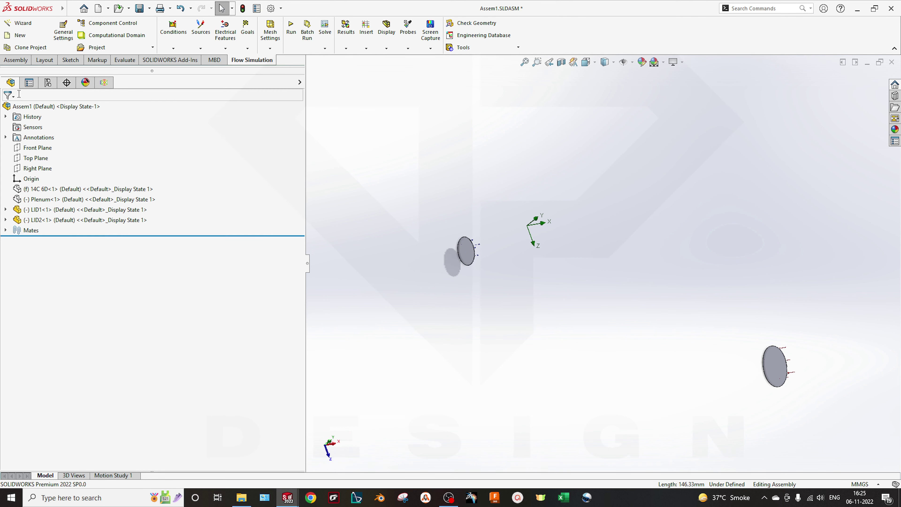
pyautogui.click(53, 189)
pyautogui.keyDown('ctrl'); pyautogui.click(58, 200); pyautogui.keyUp('ctrl')
pyautogui.rightClick(58, 200)
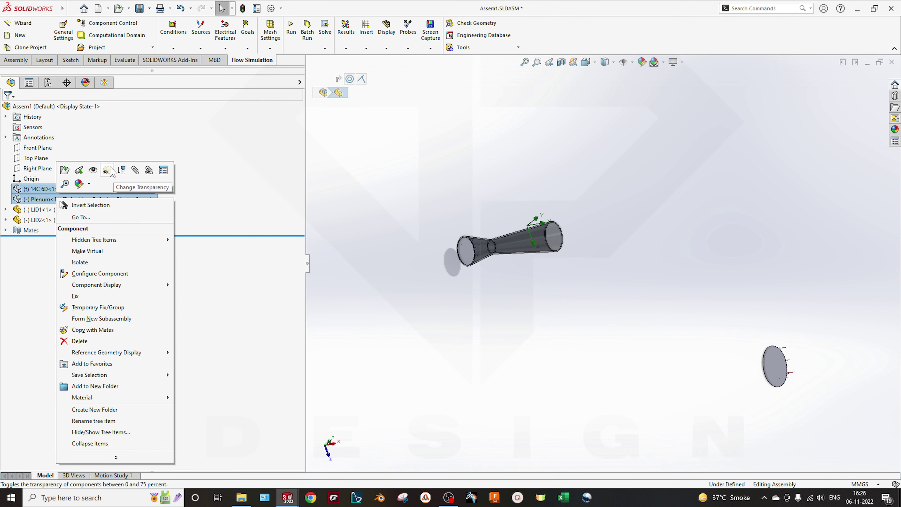
pyautogui.click(117, 171)
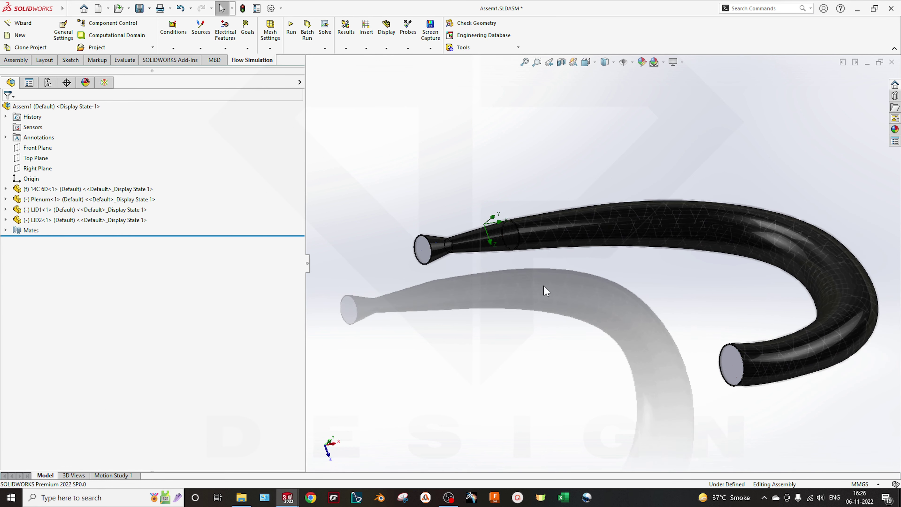
# - Examine the joint where the 14C 6D venturi meets the plenum pipe up close
pyautogui.scroll(5, 528, 239)
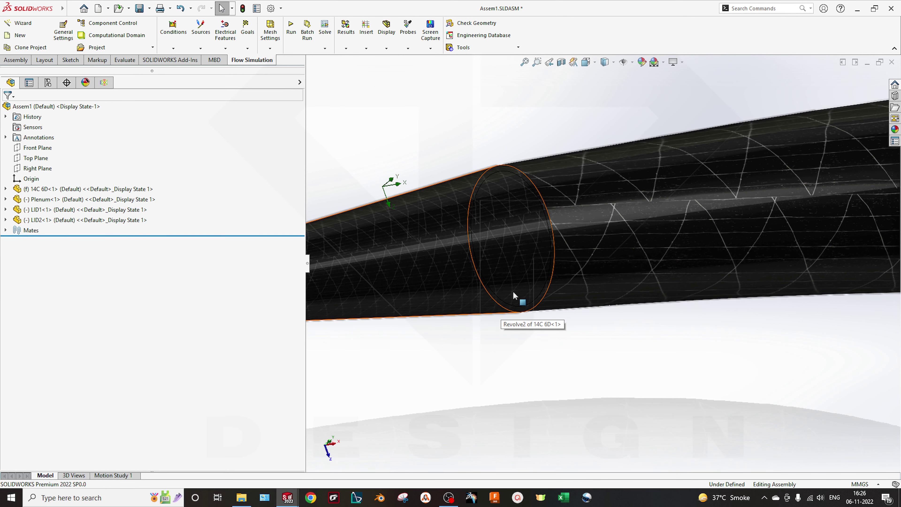
pyautogui.scroll(2, 514, 288)
pyautogui.scroll(-3, 514, 285)
pyautogui.scroll(1, 543, 280)
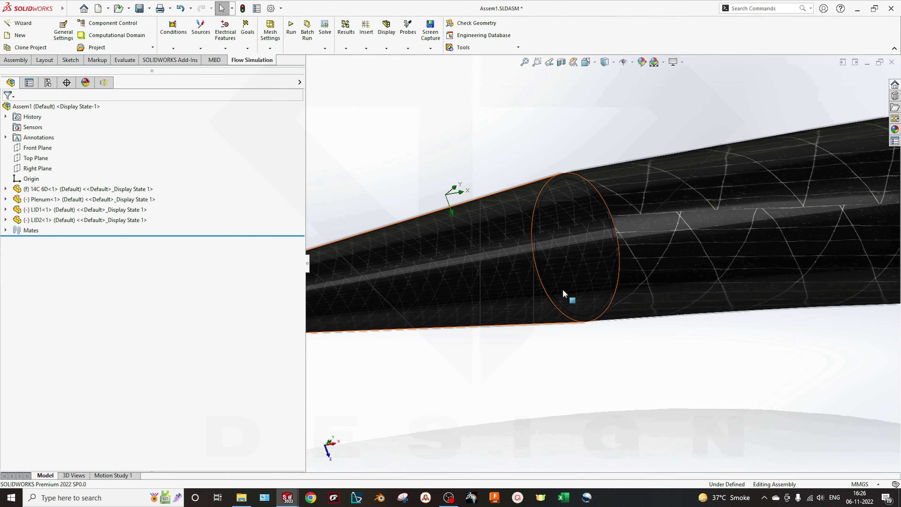
pyautogui.scroll(1, 585, 277)
pyautogui.scroll(2, 595, 270)
pyautogui.scroll(-4, 598, 266)
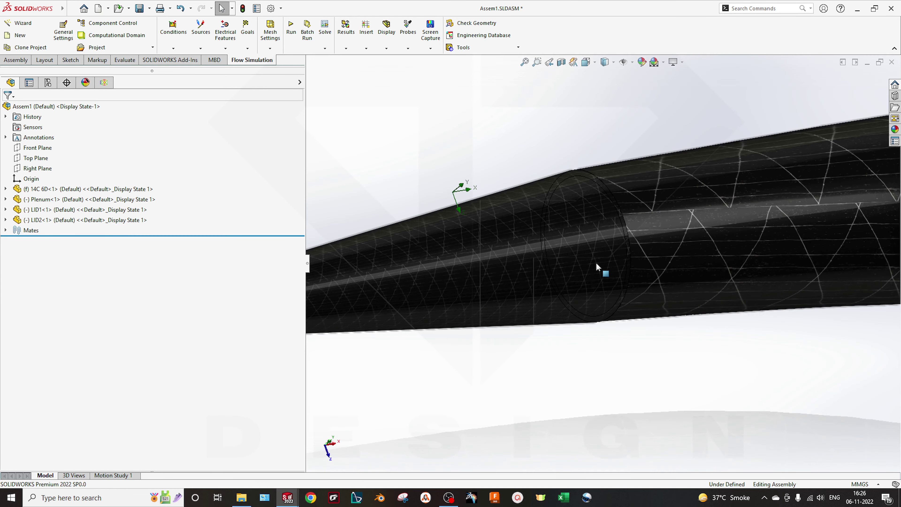
pyautogui.scroll(1, 603, 265)
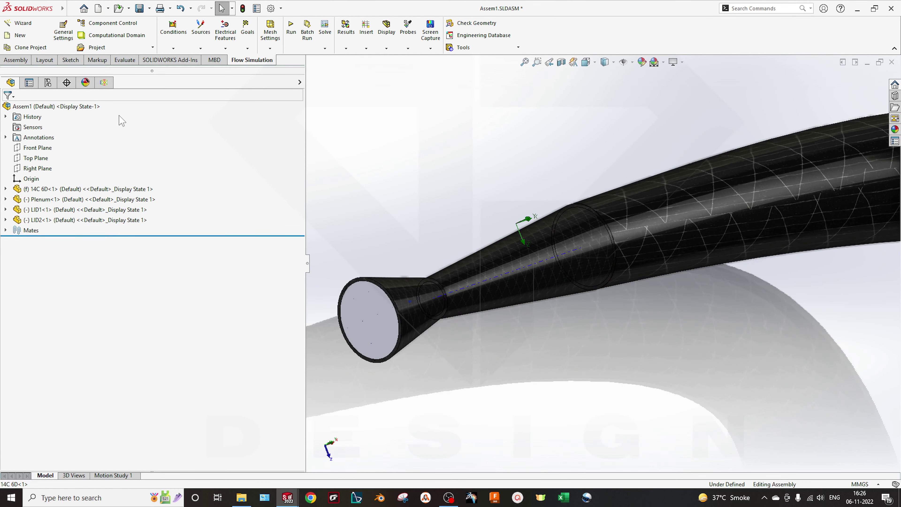
# - Return to the Flow Simulation project tree, narrow its pane and bring the whole intake into view
pyautogui.click(104, 83)
pyautogui.moveTo(306, 272); pyautogui.dragTo(230, 271)
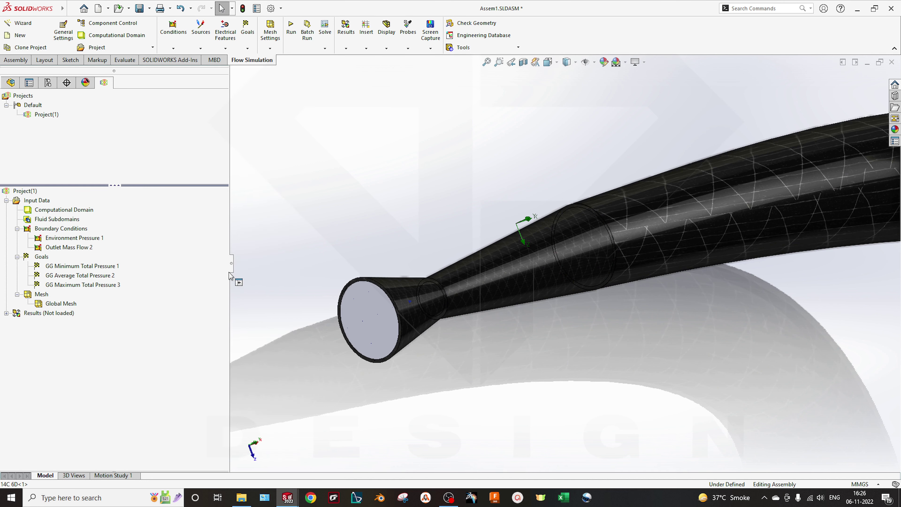
pyautogui.scroll(-3, 614, 296)
pyautogui.scroll(1, 766, 290)
pyautogui.keyDown('ctrl'); pyautogui.moveTo(767, 289); pyautogui.dragTo(697, 288, button='middle'); pyautogui.keyUp('ctrl')
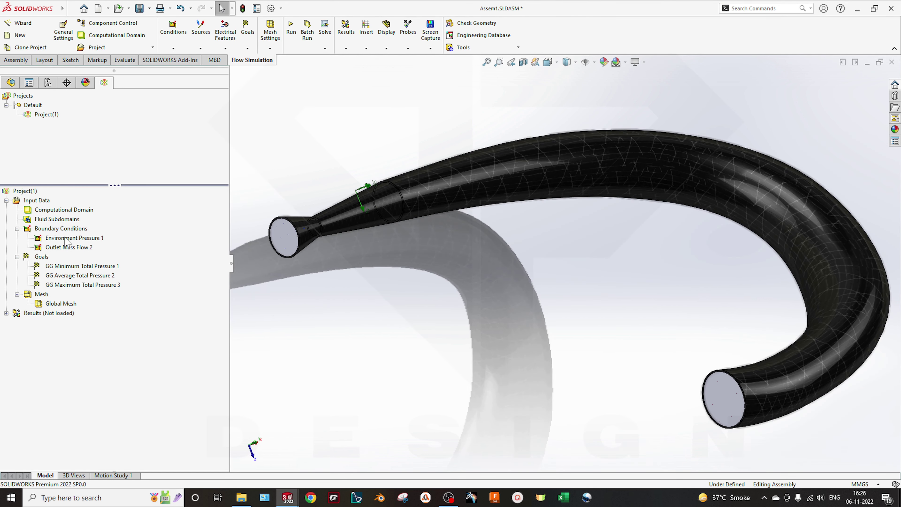
pyautogui.rightClick(66, 228)
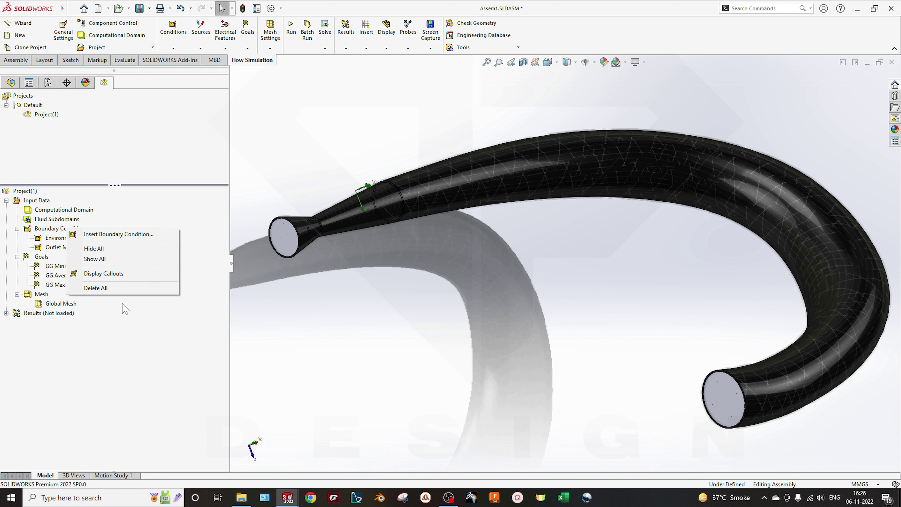
pyautogui.click(264, 320)
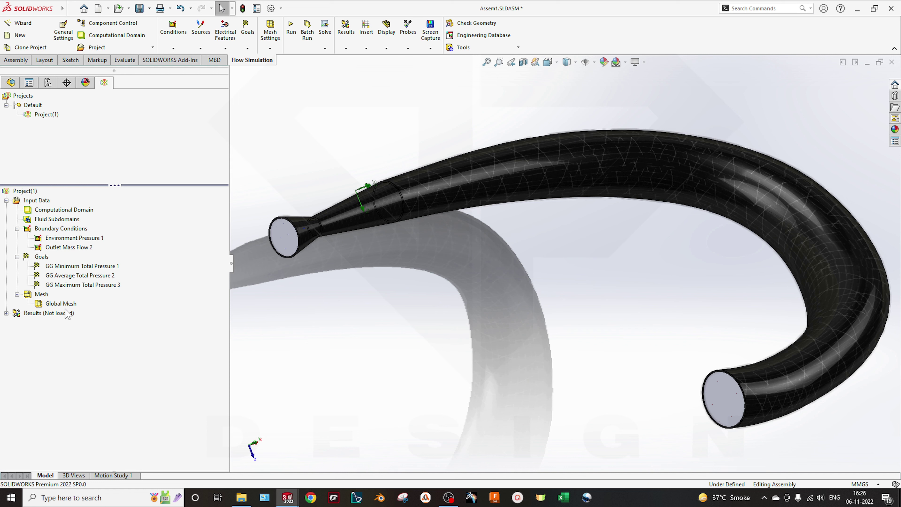
pyautogui.rightClick(44, 297)
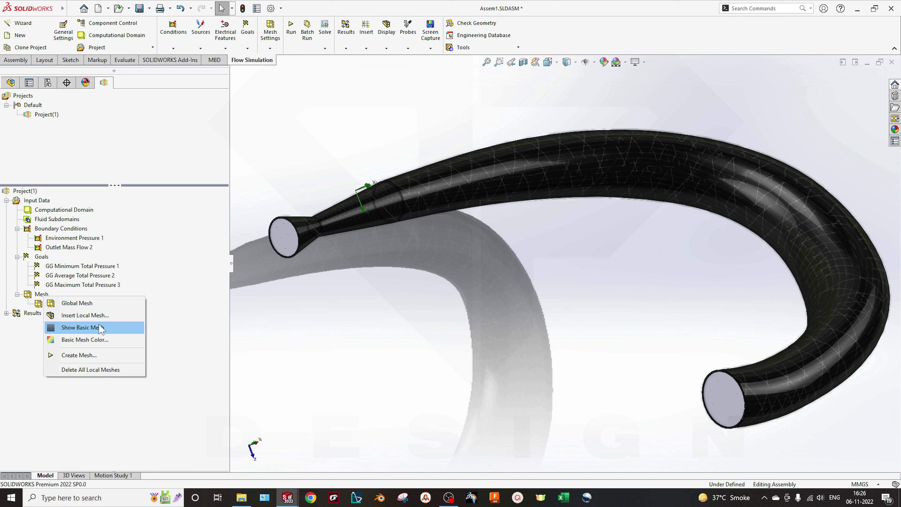
pyautogui.click(312, 355)
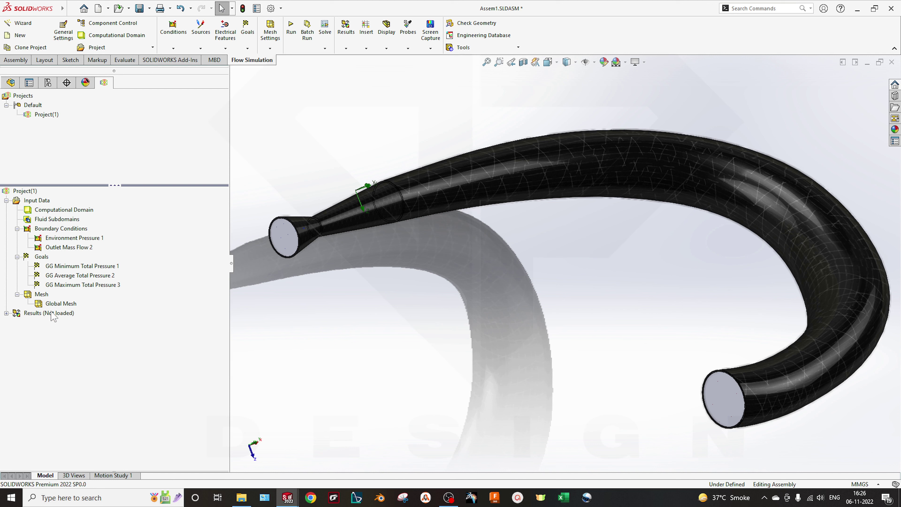
# - Run the simulation as a new calculation on this computer, using all cores and loading the results when finished
pyautogui.click(291, 28)
pyautogui.click(400, 262)
pyautogui.click(418, 268)
pyautogui.click(416, 276)
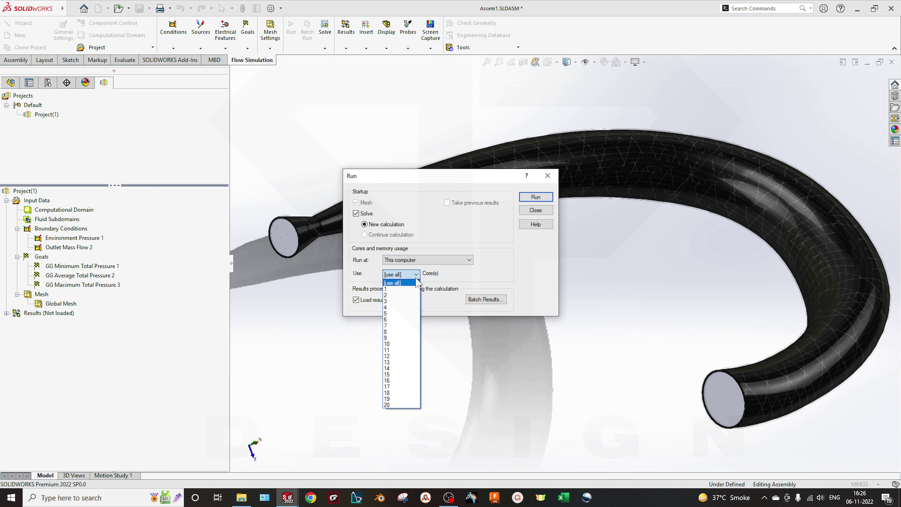
pyautogui.click(411, 283)
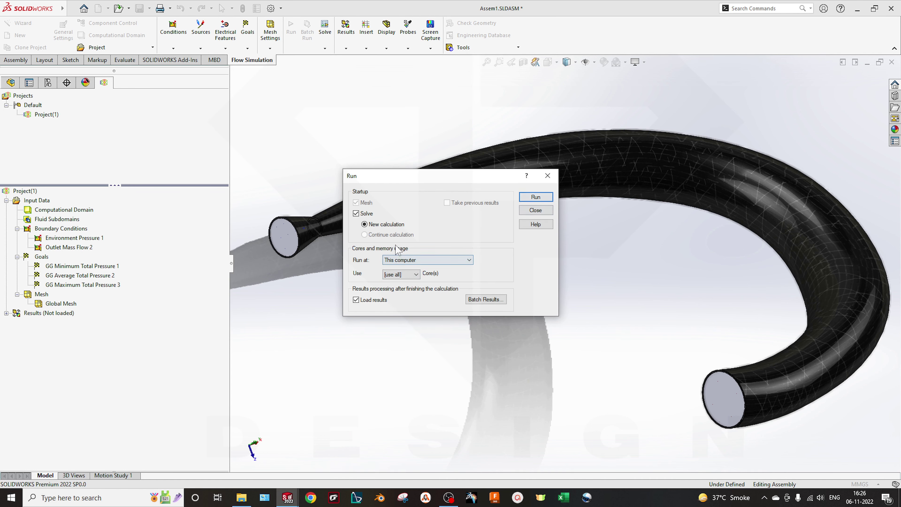
pyautogui.click(536, 197)
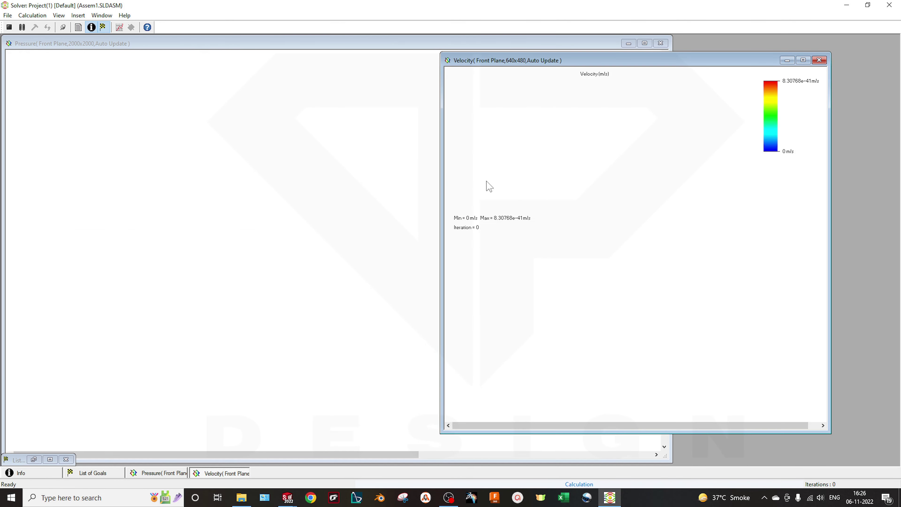
# - Monitor the solver's velocity and pressure preview windows on the Front Plane until the calculation finishes
pyautogui.moveTo(664, 63); pyautogui.dragTo(705, 62)
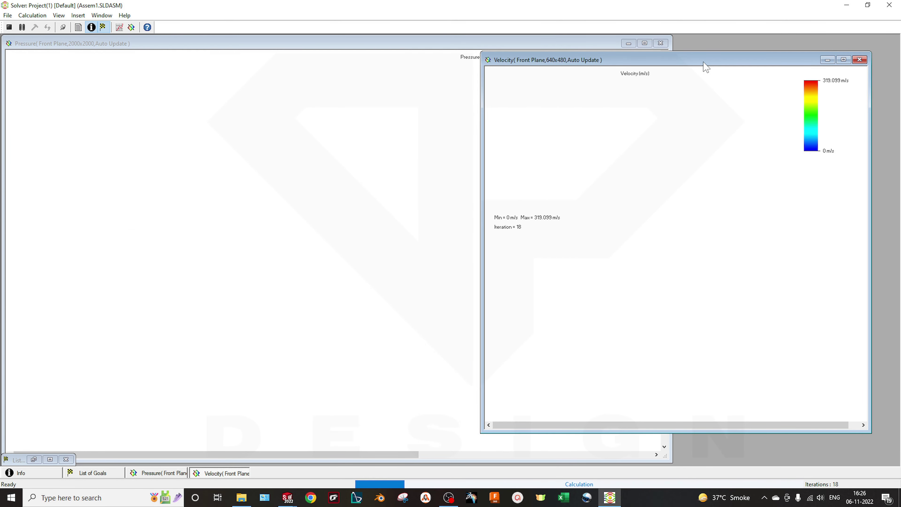
pyautogui.click(370, 50)
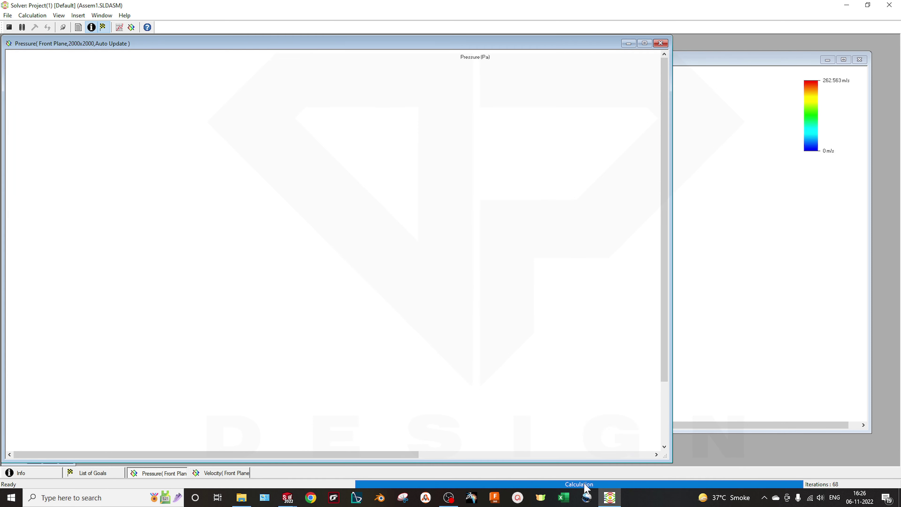
pyautogui.hotkey('alt', 'Tab')
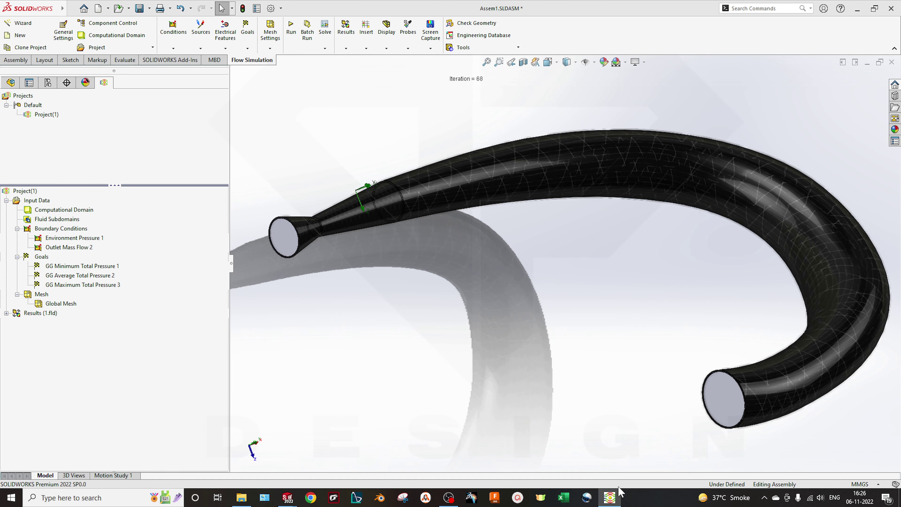
pyautogui.click(617, 496)
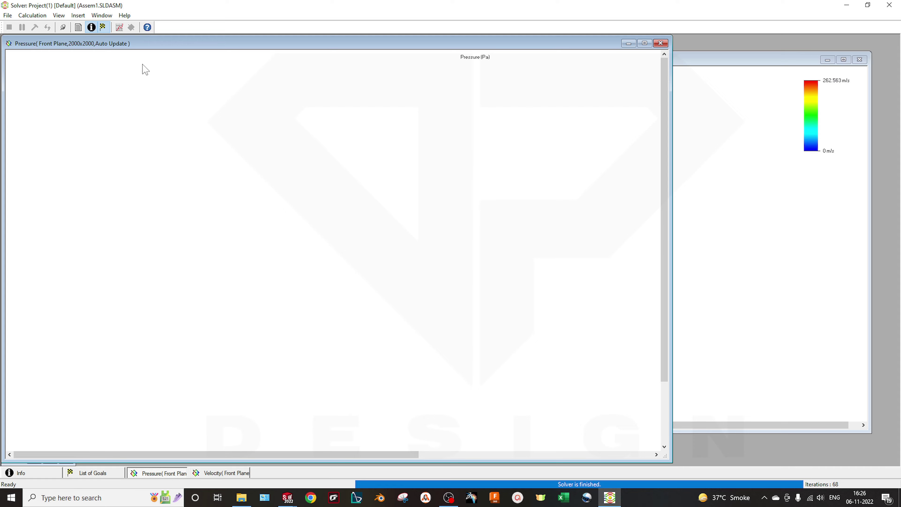
# - Review the average, maximum and minimum total pressure goals in a goal plot and the goal list, and close the solver
pyautogui.click(118, 28)
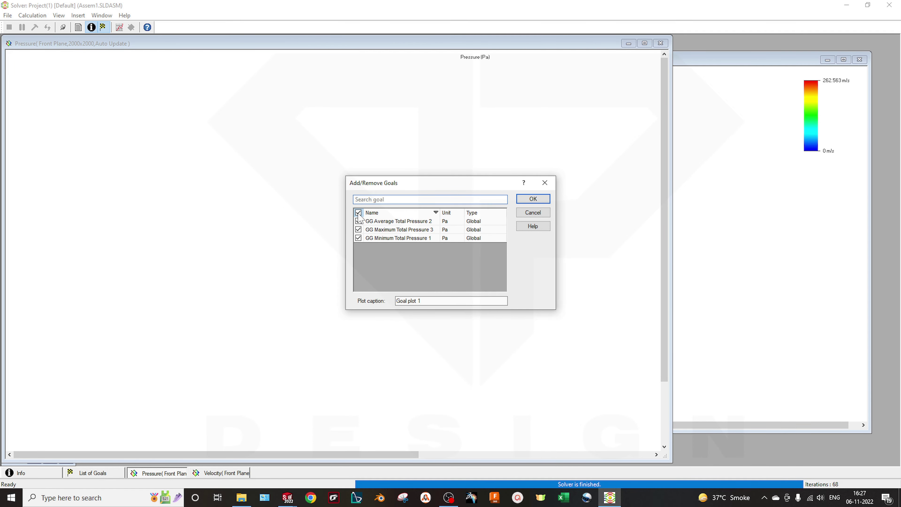
pyautogui.click(533, 199)
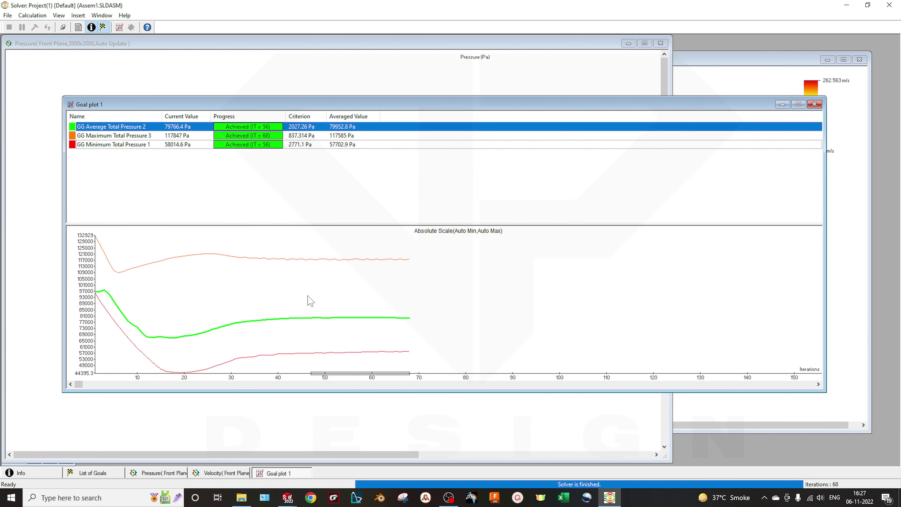
pyautogui.click(121, 135)
pyautogui.click(128, 145)
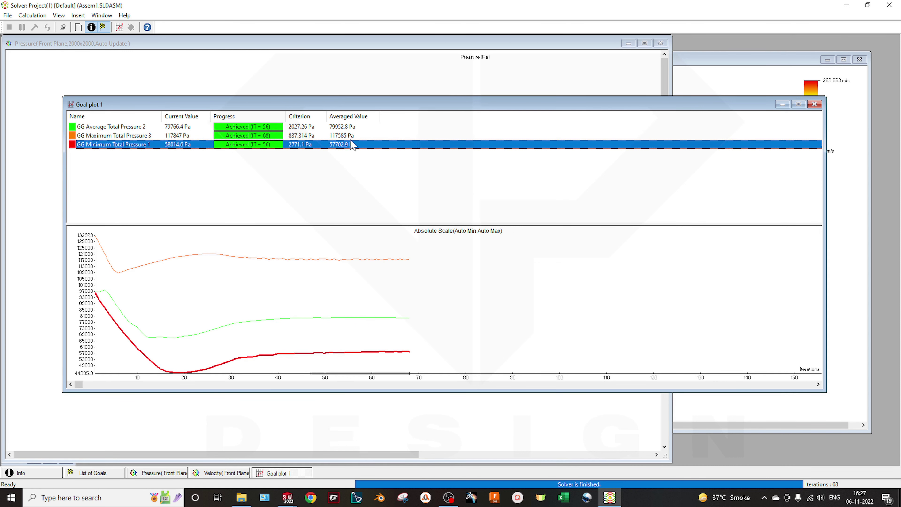
pyautogui.click(341, 128)
pyautogui.click(351, 146)
pyautogui.click(814, 106)
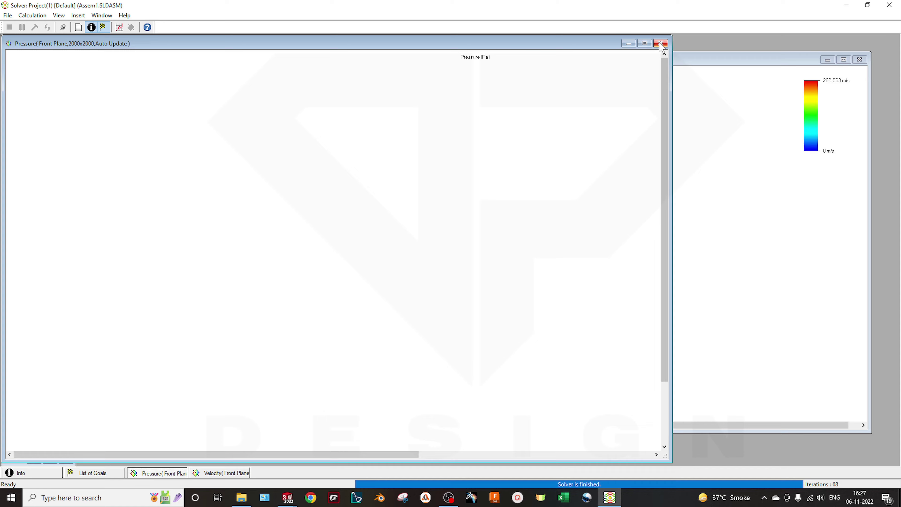
pyautogui.click(105, 30)
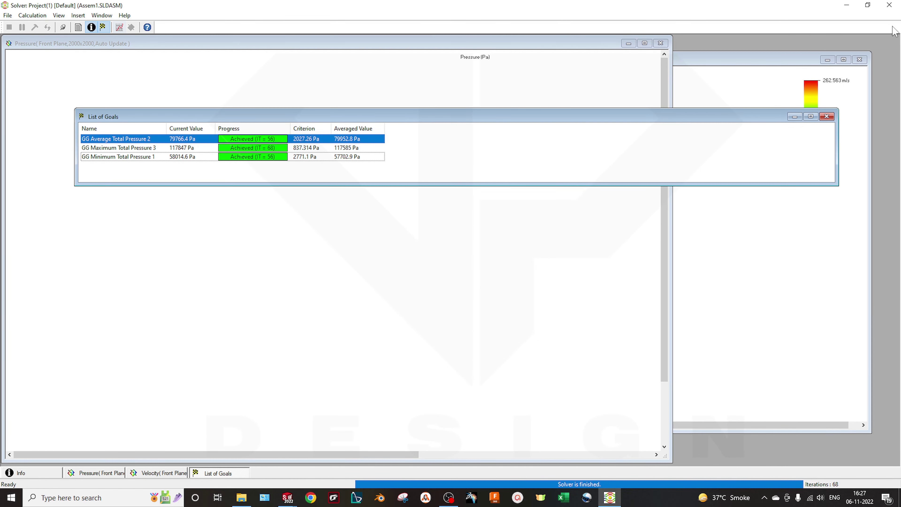
pyautogui.click(889, 5)
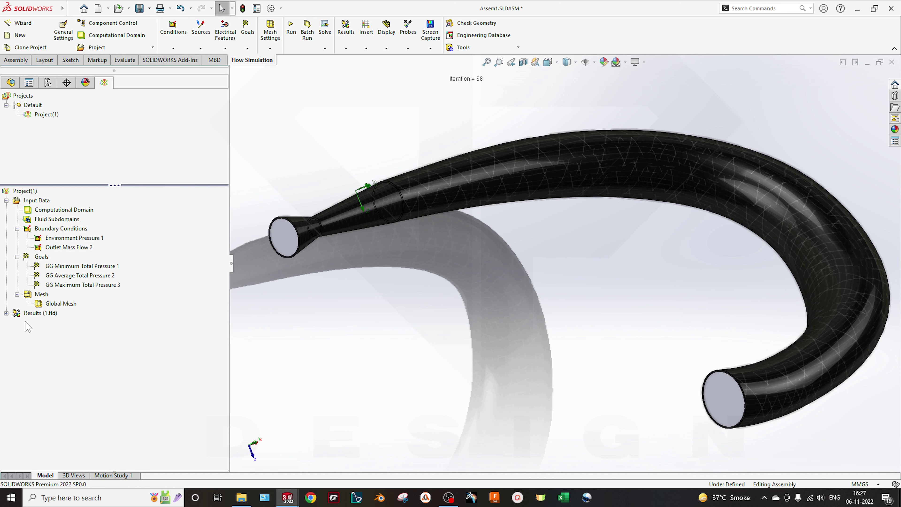
# - Start a new cut plot from the results and replace its Front Plane section with the assembly's Top Plane
pyautogui.click(7, 313)
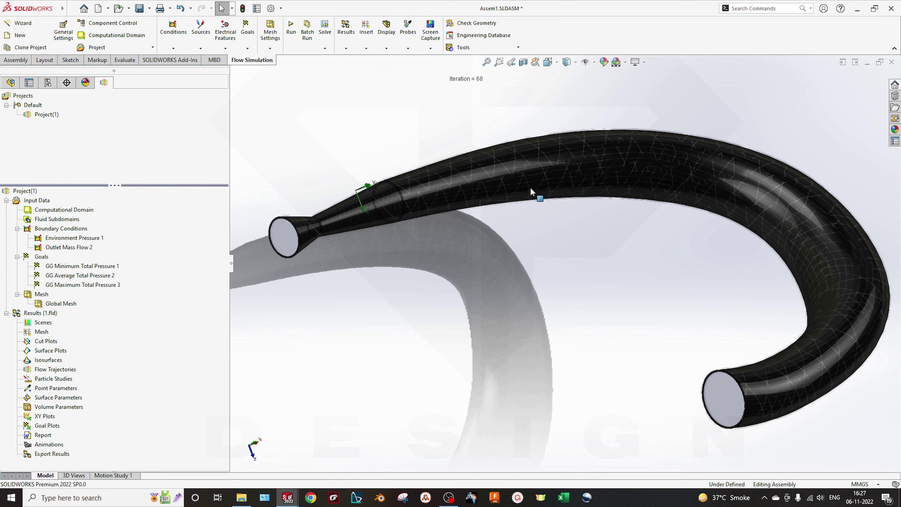
pyautogui.moveTo(488, 286)
pyautogui.keyDown('ctrl'); pyautogui.mouseDown(button='middle')
pyautogui.moveTo(564, 268)
pyautogui.moveTo(480, 302)
pyautogui.mouseUp(button='middle'); pyautogui.keyUp('ctrl')
pyautogui.rightClick(45, 340)
pyautogui.click(73, 350)
pyautogui.scroll(3, 469, 270)
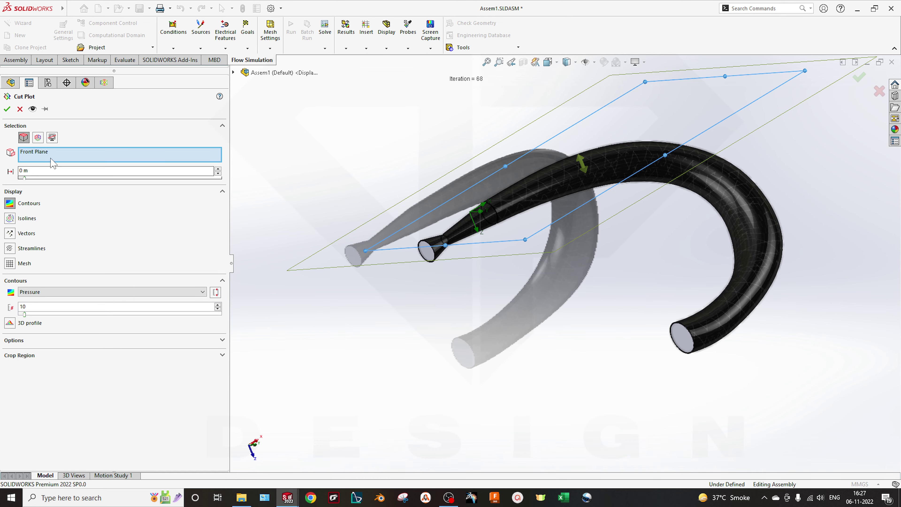
pyautogui.moveTo(548, 271); pyautogui.dragTo(593, 316, button='middle')
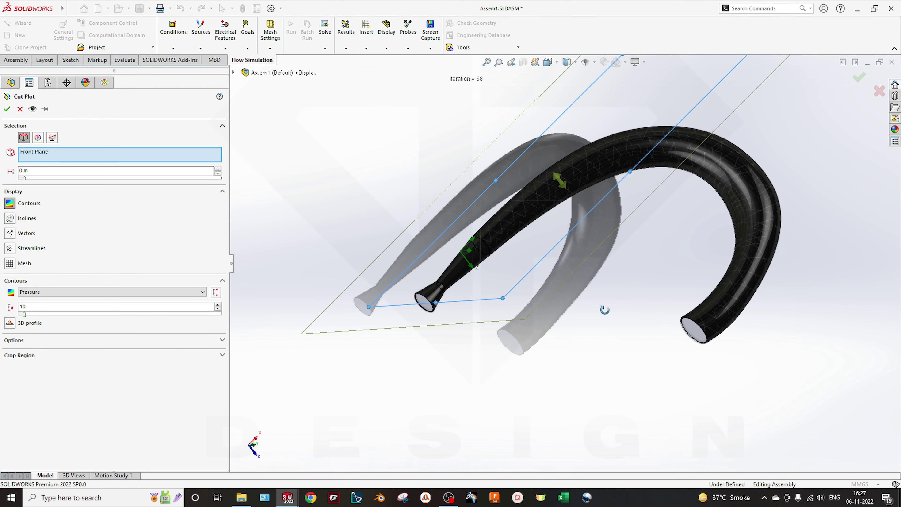
pyautogui.click(78, 149)
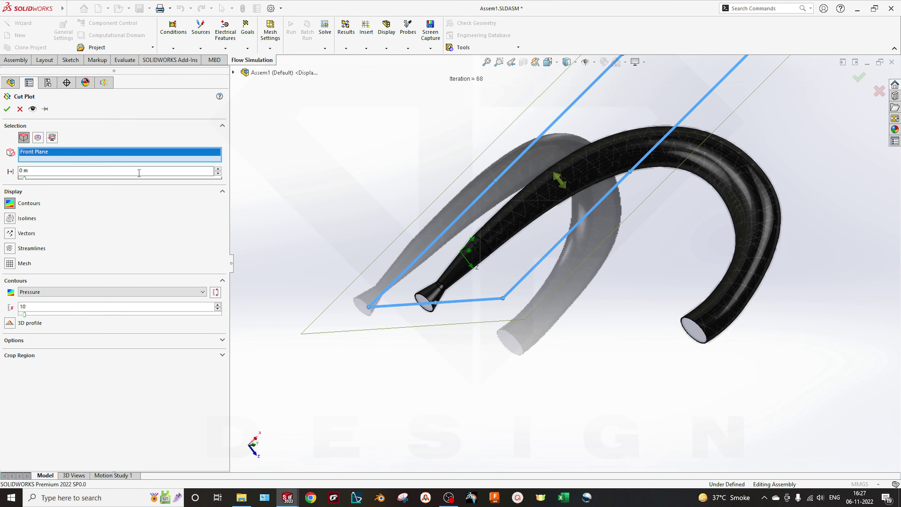
pyautogui.rightClick(170, 161)
pyautogui.click(199, 164)
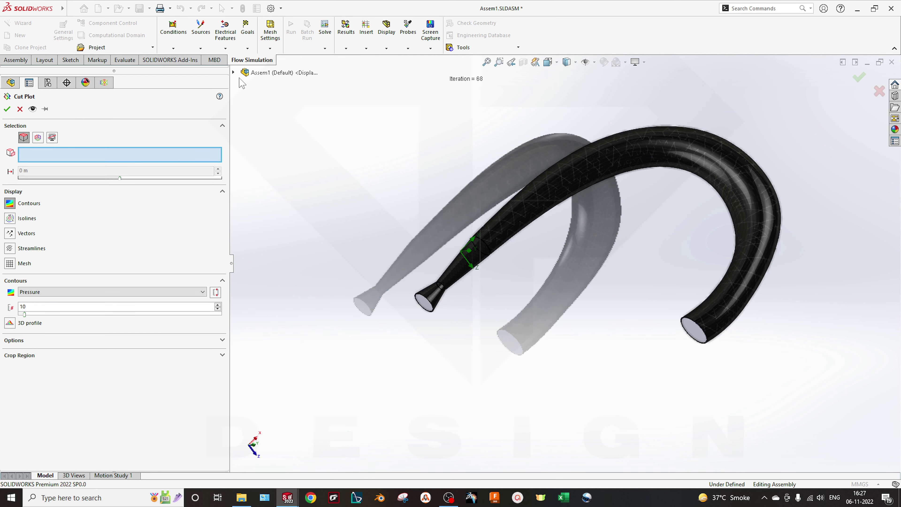
pyautogui.click(233, 72)
pyautogui.click(273, 124)
# - Set the cut plot's contours to Velocity, raise the number of contour levels and create the plot
pyautogui.moveTo(639, 241); pyautogui.dragTo(455, 206, button='middle')
pyautogui.click(57, 292)
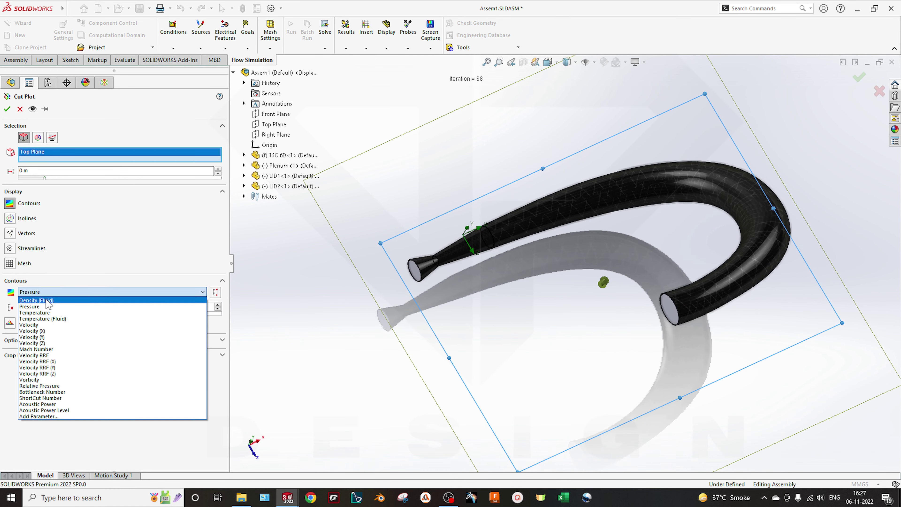
pyautogui.click(53, 325)
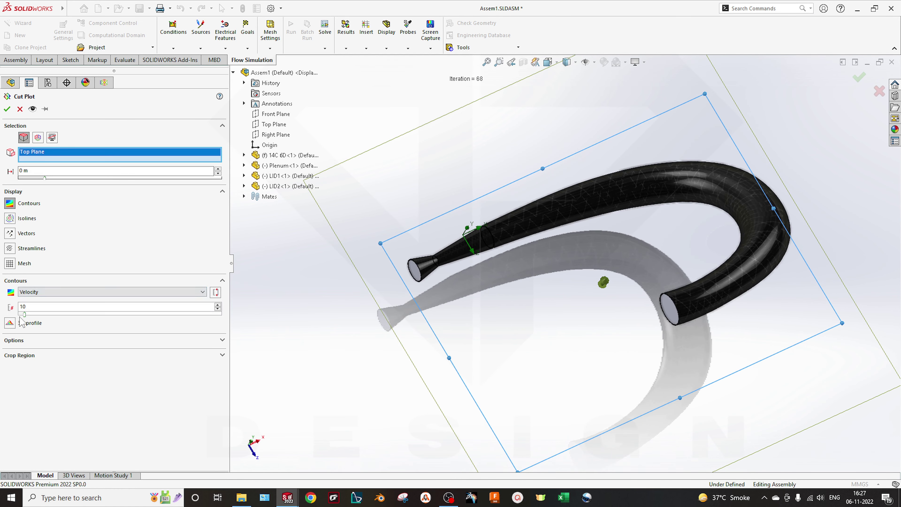
pyautogui.moveTo(45, 317); pyautogui.dragTo(206, 316)
pyautogui.click(6, 109)
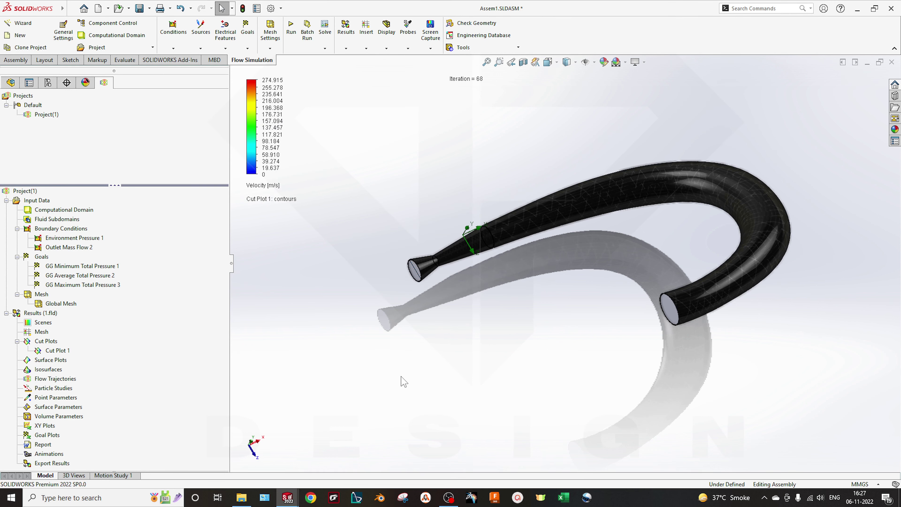
# - Hide the 14C 6D venturi, make the plenum transparent and examine the velocity cut plot along the intake
pyautogui.moveTo(451, 325); pyautogui.dragTo(461, 324, button='middle')
pyautogui.rightClick(485, 280)
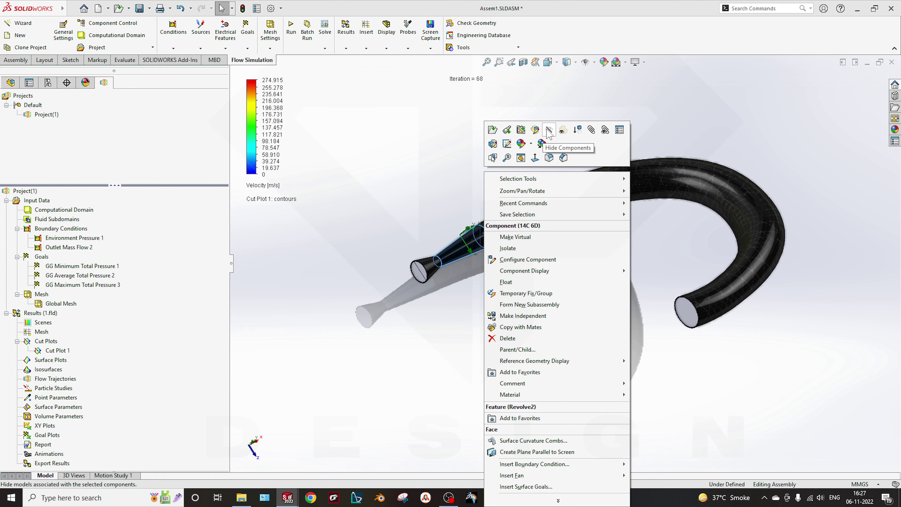
pyautogui.click(535, 145)
pyautogui.scroll(-5, 484, 284)
pyautogui.scroll(2, 531, 372)
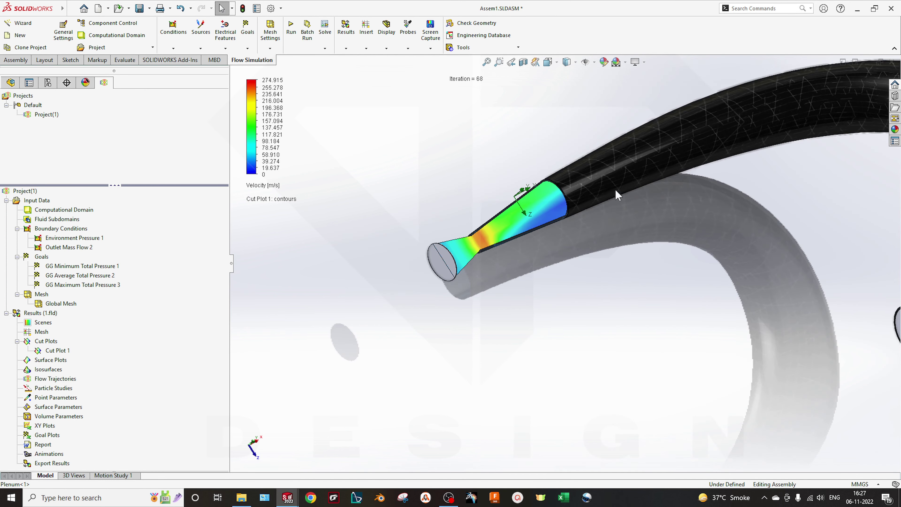
pyautogui.rightClick(615, 189)
pyautogui.scroll(5, 618, 338)
pyautogui.moveTo(623, 342); pyautogui.dragTo(472, 298, button='middle')
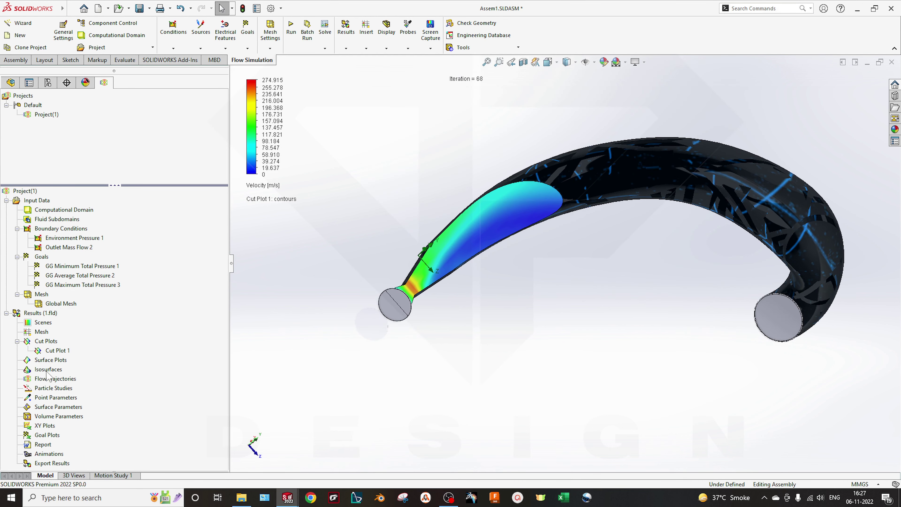
pyautogui.scroll(2, 525, 305)
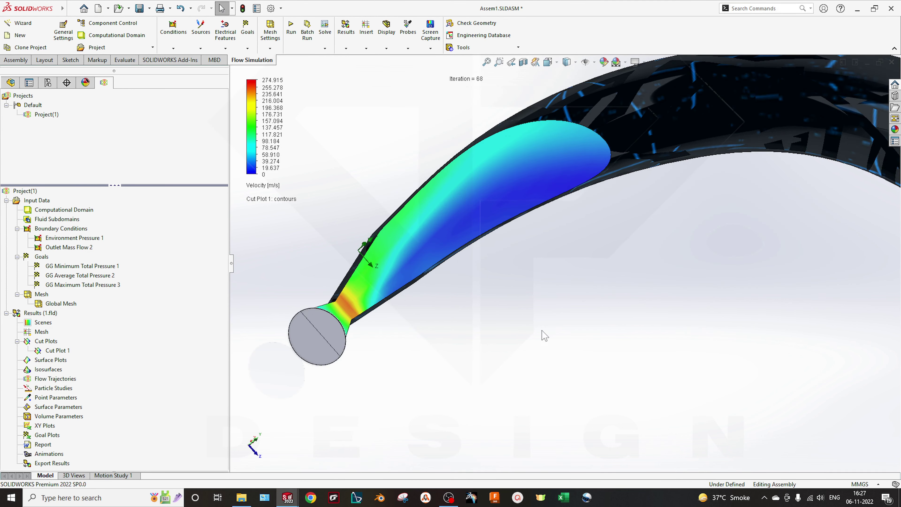
pyautogui.scroll(-3, 547, 334)
pyautogui.keyDown('ctrl'); pyautogui.moveTo(553, 336); pyautogui.dragTo(514, 363, button='middle'); pyautogui.keyUp('ctrl')
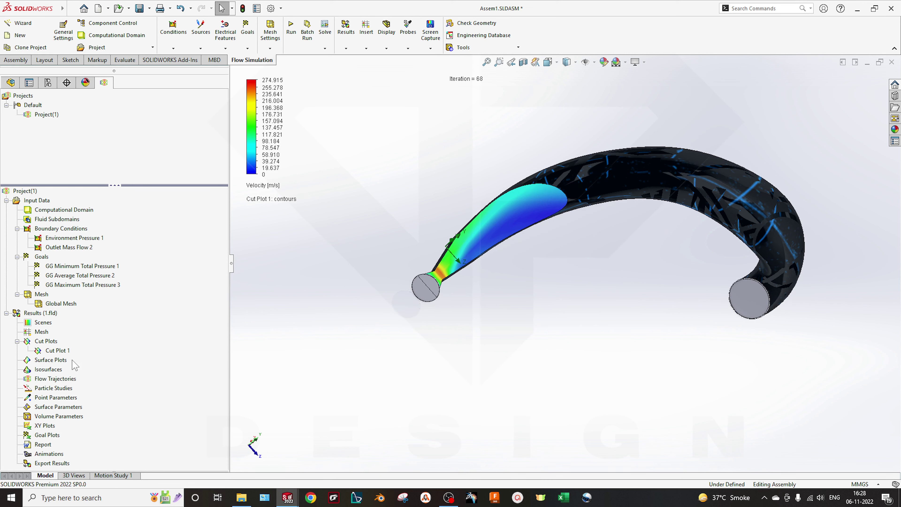
# - Hide Cut Plot 1 from the model view
pyautogui.rightClick(66, 352)
pyautogui.click(92, 205)
pyautogui.keyDown('ctrl'); pyautogui.moveTo(424, 314); pyautogui.dragTo(371, 308, button='middle'); pyautogui.keyUp('ctrl')
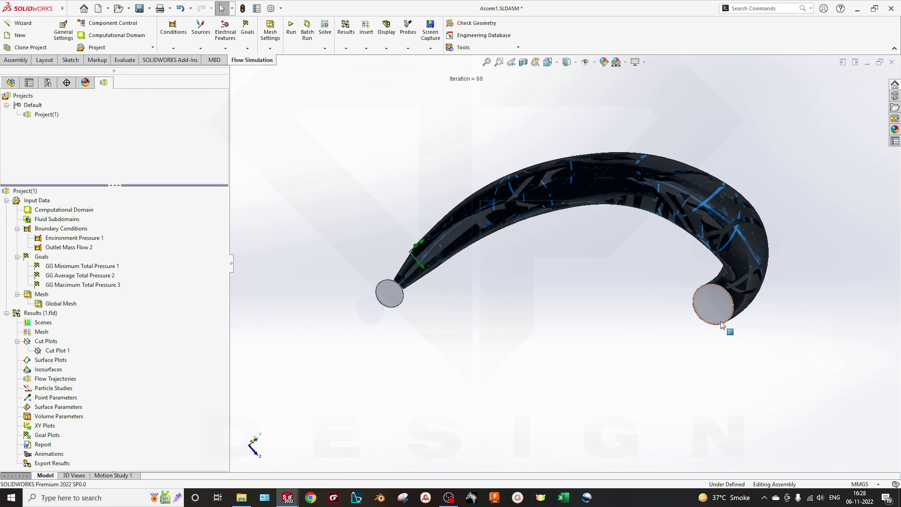
pyautogui.moveTo(676, 342); pyautogui.dragTo(365, 310, button='middle')
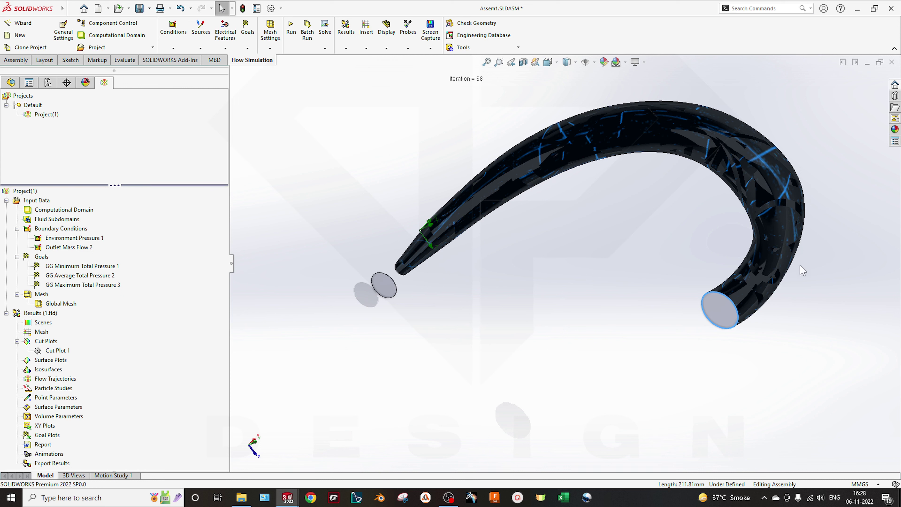
pyautogui.scroll(3, 603, 320)
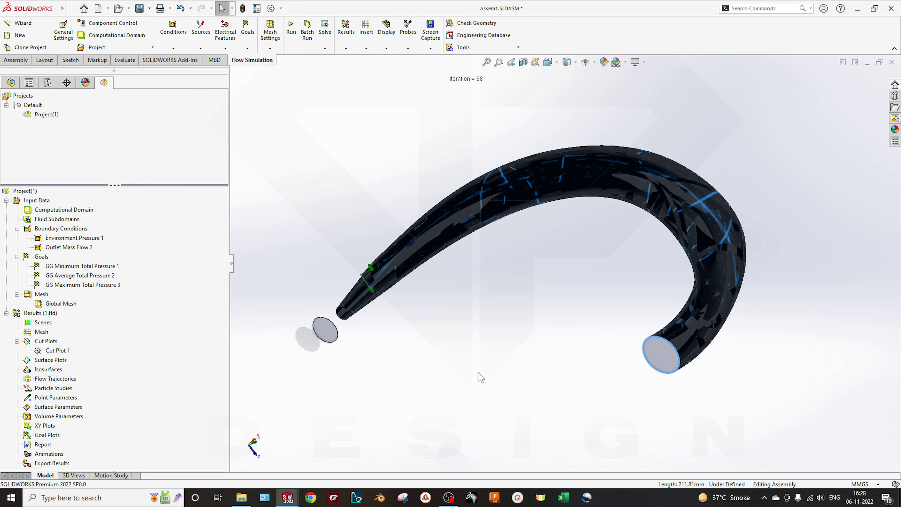
pyautogui.scroll(-3, 471, 300)
pyautogui.scroll(-1, 576, 236)
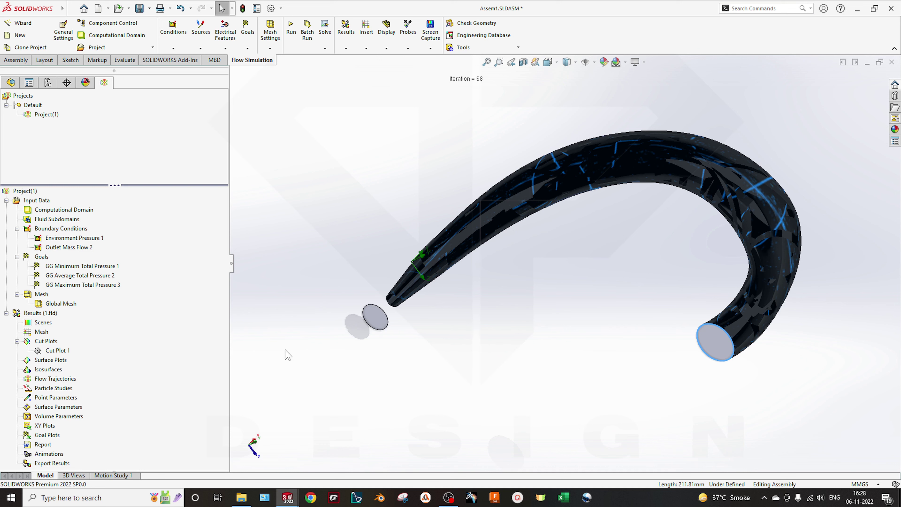
pyautogui.moveTo(447, 284); pyautogui.dragTo(391, 315, button='middle')
pyautogui.moveTo(408, 241); pyautogui.dragTo(458, 246, button='middle')
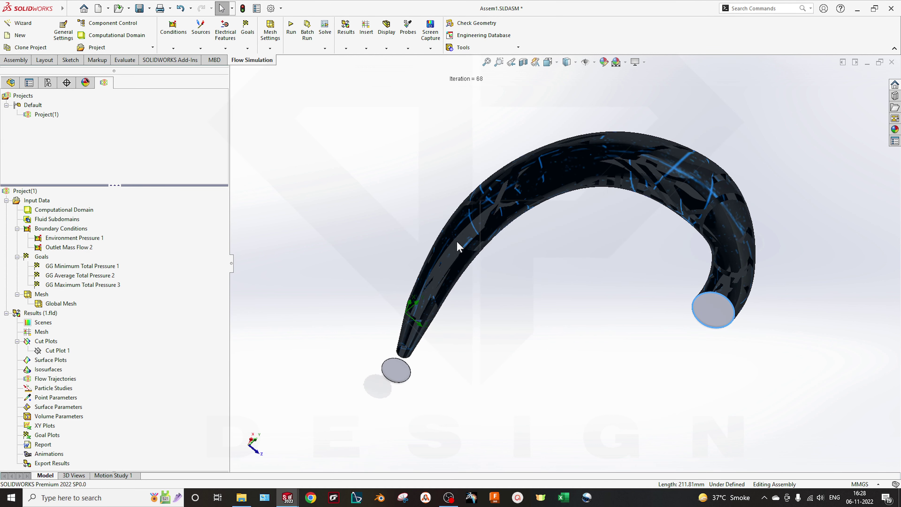
# - Start a new flow trajectories plot, clear the preselected references and pick only the LID1 face for the starting points
pyautogui.rightClick(55, 378)
pyautogui.click(79, 387)
pyautogui.moveTo(460, 391); pyautogui.dragTo(394, 433, button='middle')
pyautogui.scroll(-5, 463, 296)
pyautogui.click(463, 296)
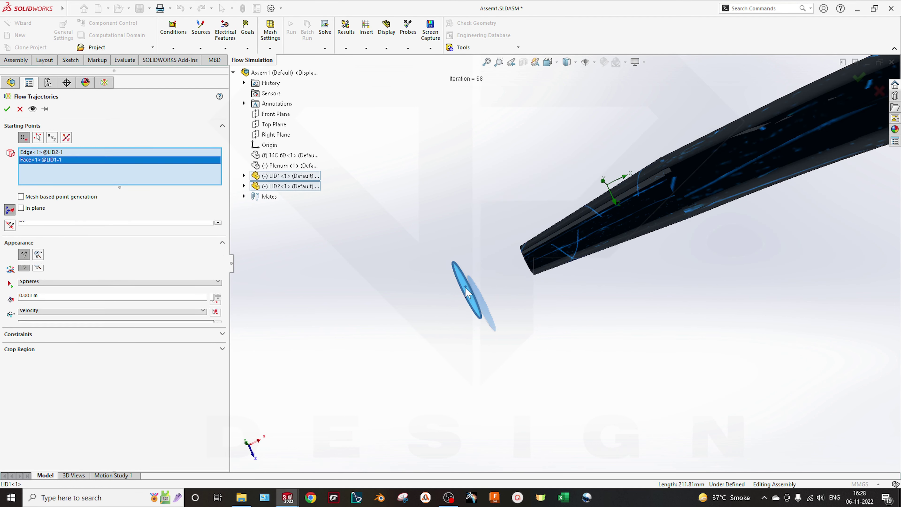
pyautogui.rightClick(75, 179)
pyautogui.click(97, 184)
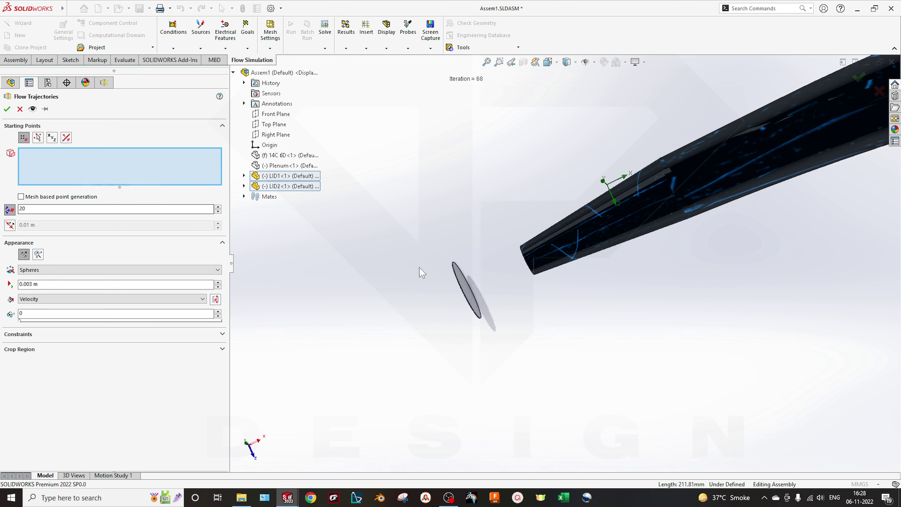
pyautogui.click(477, 302)
pyautogui.moveTo(505, 342); pyautogui.dragTo(509, 306, button='middle')
# - Set the number of points to 400 and the transparency to 0.252, and create the sphere trajectories coloured by Velocity
pyautogui.doubleClick(28, 220)
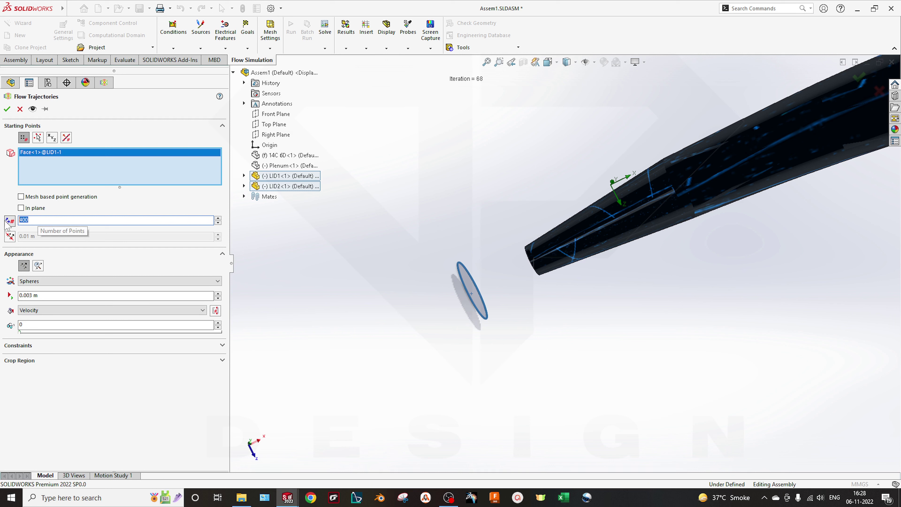
pyautogui.click(50, 284)
pyautogui.click(50, 284)
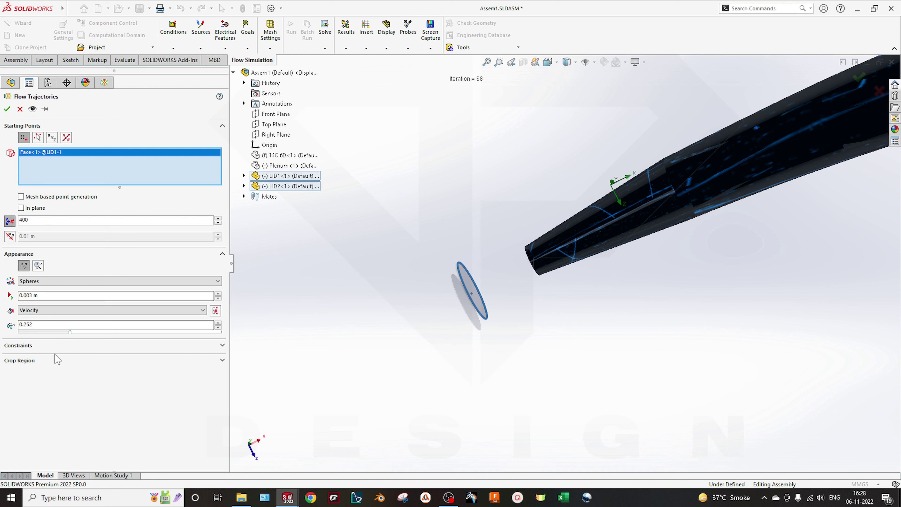
pyautogui.click(50, 361)
pyautogui.click(50, 362)
pyautogui.click(68, 350)
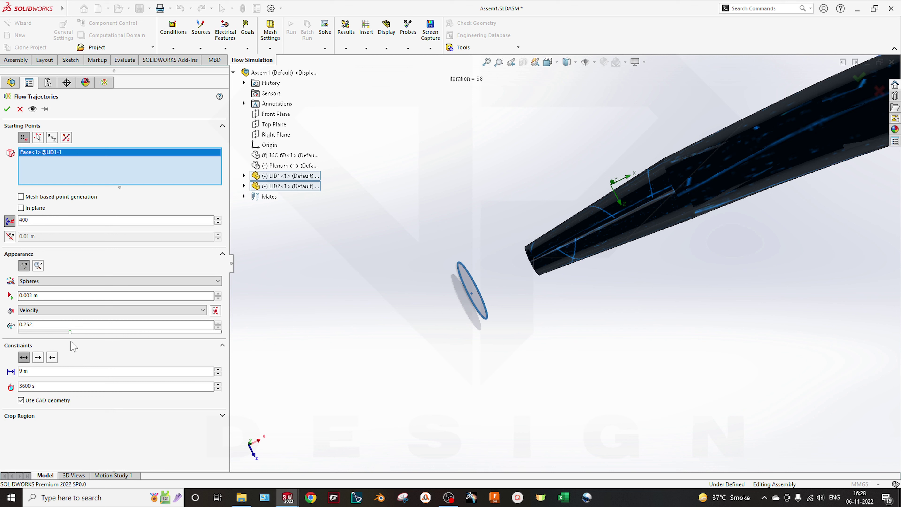
pyautogui.click(67, 346)
pyautogui.click(7, 109)
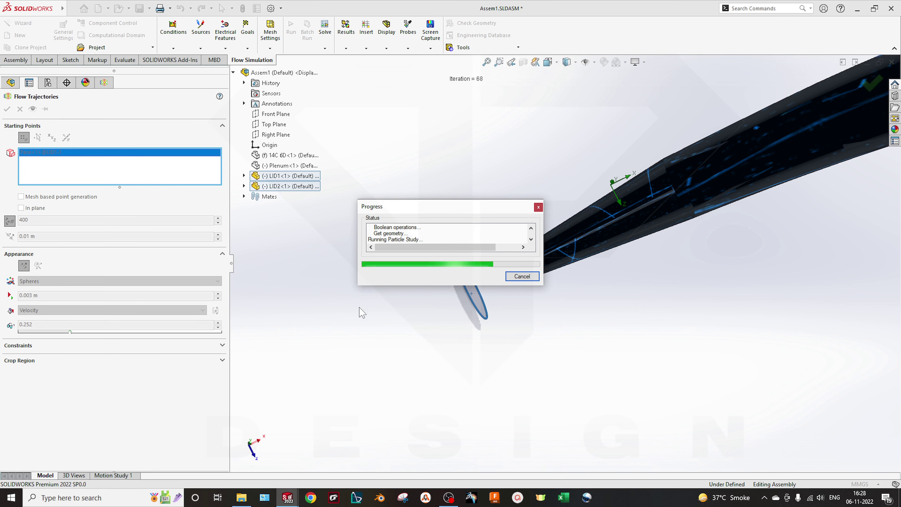
# - Inspect the flow trajectories from the venturi inlet to the plenum outlet and play their animation
pyautogui.scroll(5, 503, 336)
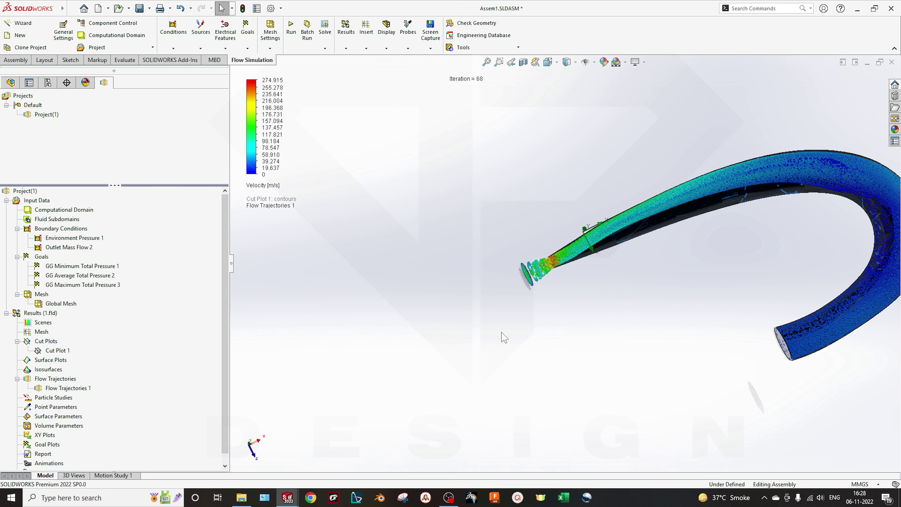
pyautogui.moveTo(578, 330); pyautogui.dragTo(701, 217, button='middle')
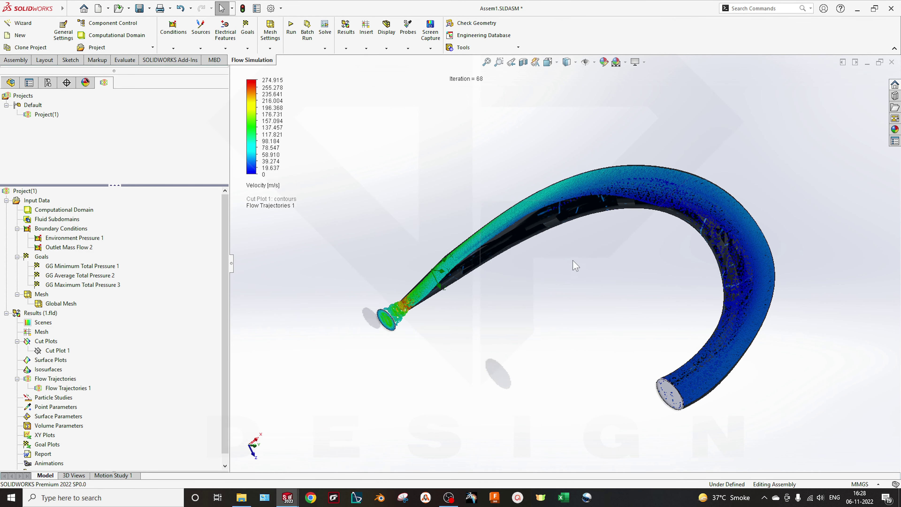
pyautogui.scroll(-3, 573, 261)
pyautogui.scroll(3, 472, 273)
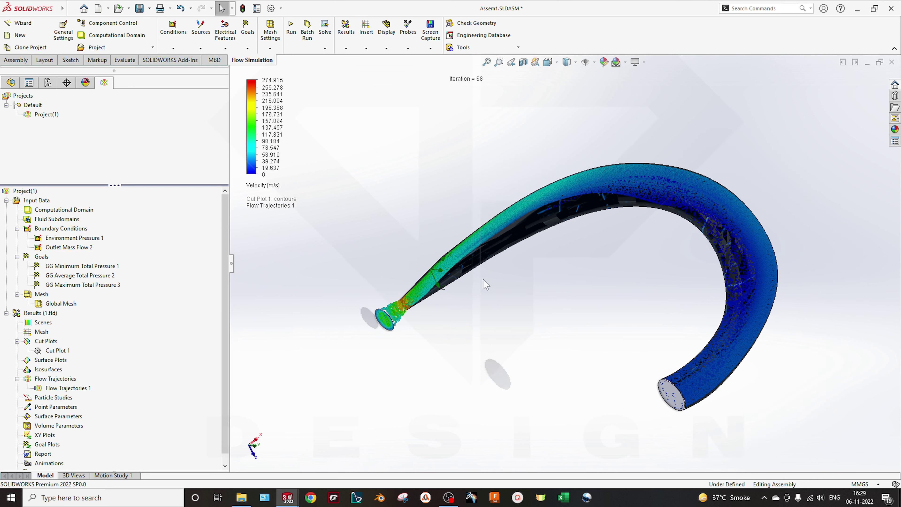
pyautogui.moveTo(481, 281); pyautogui.dragTo(493, 322, button='middle')
pyautogui.rightClick(49, 389)
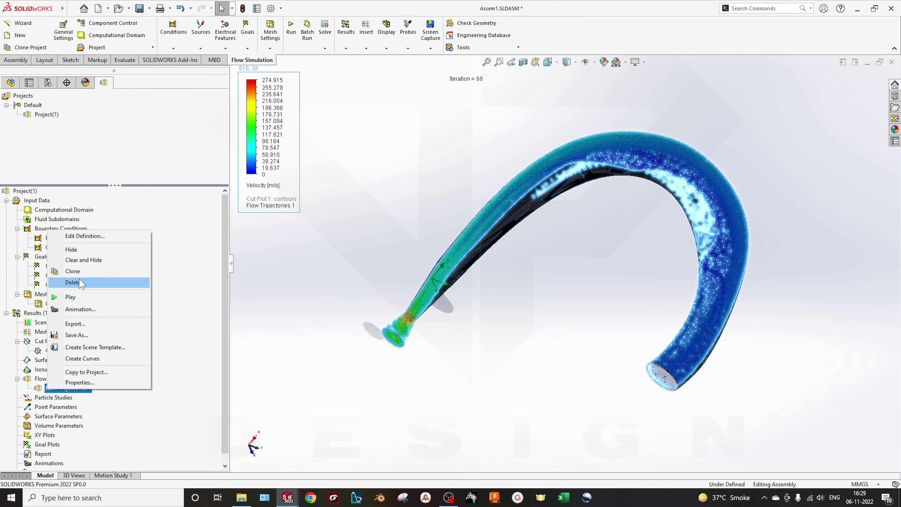
pyautogui.click(71, 297)
# - Examine the moving particles at the venturi throat and around the plenum bend, and stop the trajectory animation
pyautogui.moveTo(437, 363); pyautogui.dragTo(505, 313, button='middle')
pyautogui.scroll(-2, 506, 307)
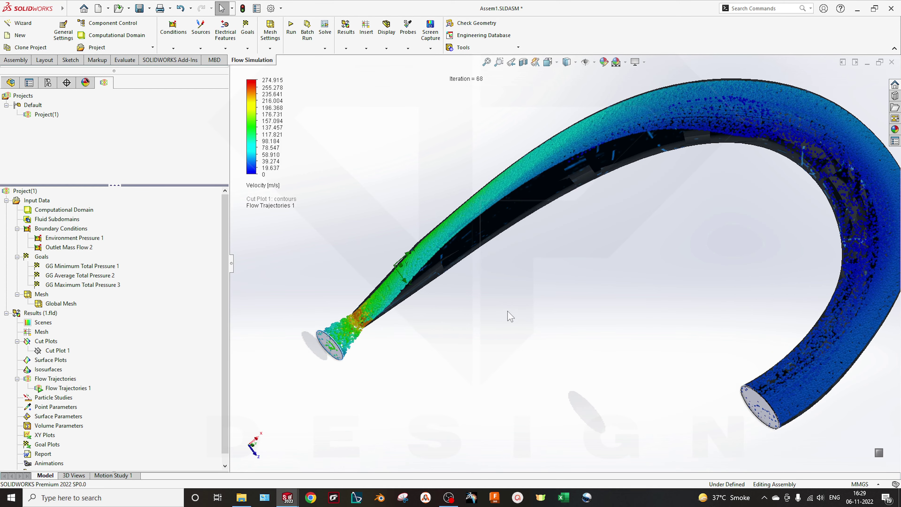
pyautogui.moveTo(568, 337); pyautogui.dragTo(463, 224, button='middle')
pyautogui.scroll(3, 565, 290)
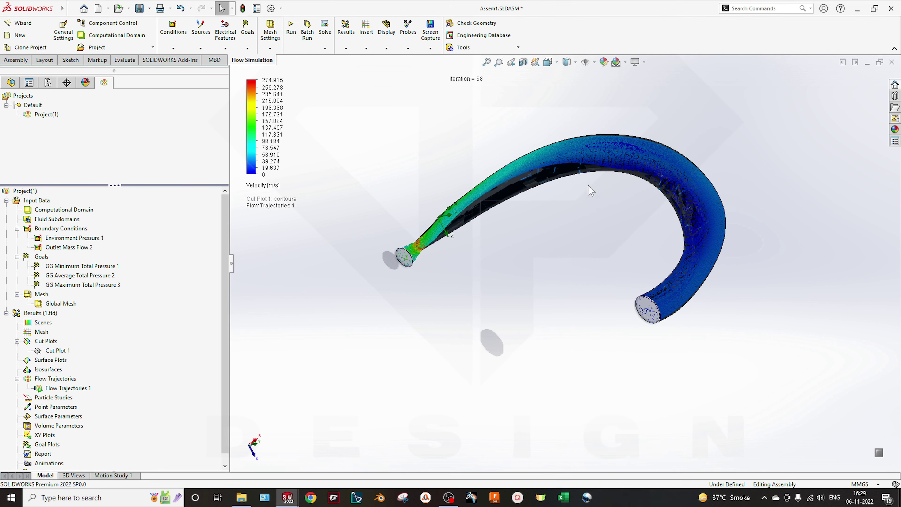
pyautogui.keyDown('ctrl'); pyautogui.moveTo(589, 187); pyautogui.dragTo(623, 196, button='middle'); pyautogui.keyUp('ctrl')
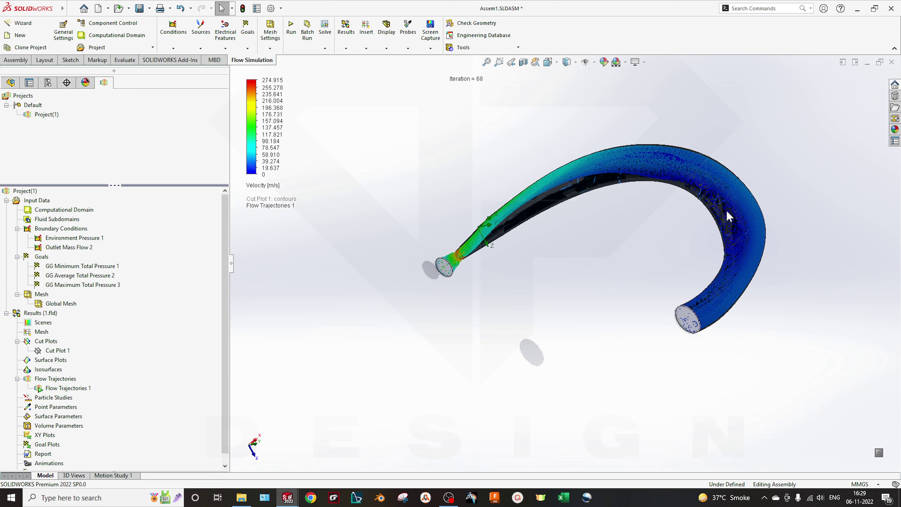
pyautogui.moveTo(601, 187); pyautogui.dragTo(500, 327, button='middle')
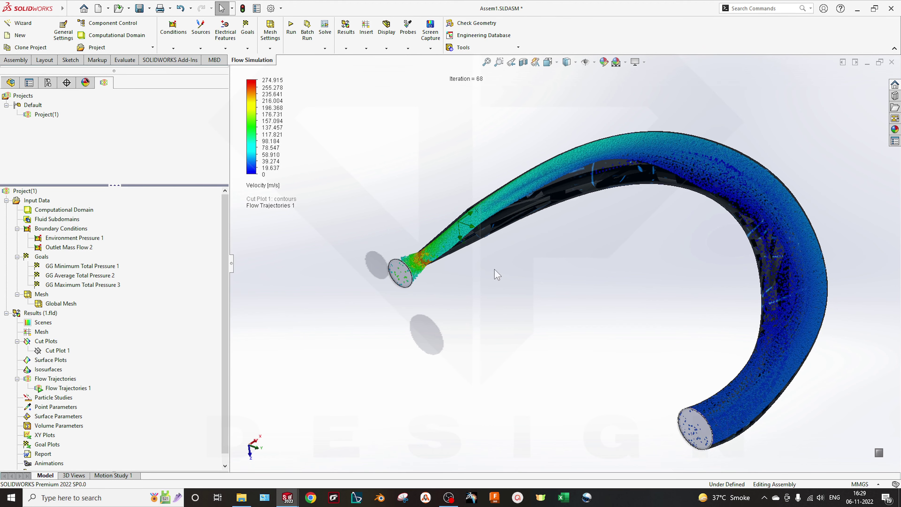
pyautogui.scroll(-3, 495, 269)
pyautogui.scroll(3, 493, 276)
pyautogui.moveTo(490, 275); pyautogui.dragTo(437, 237, button='middle')
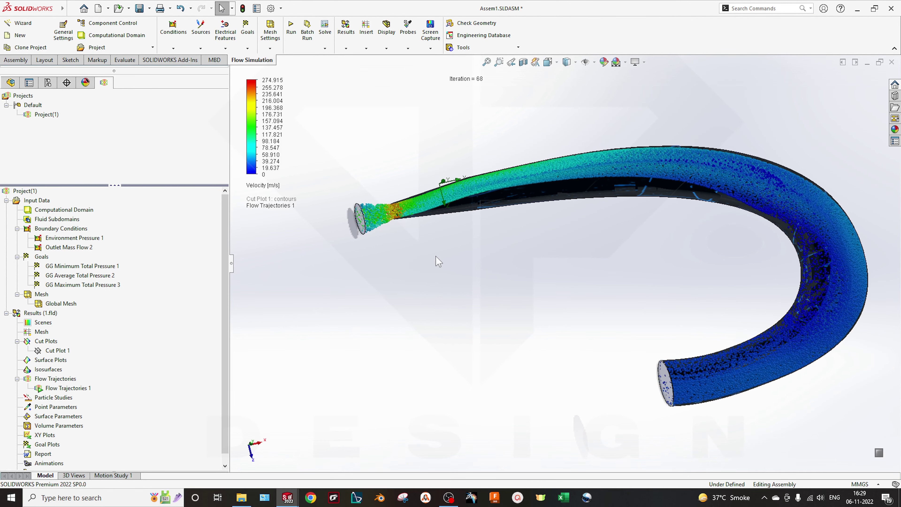
pyautogui.rightClick(66, 388)
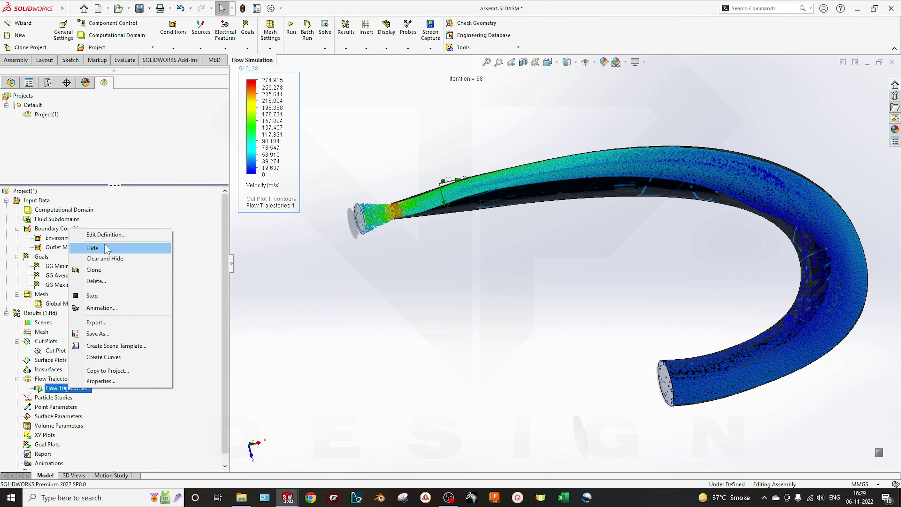
pyautogui.click(108, 294)
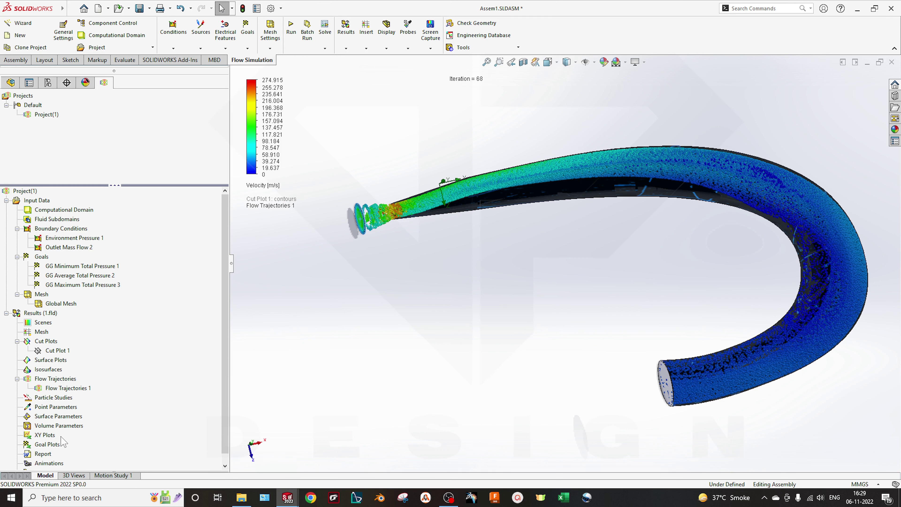
# - Create a goal plot of all three total pressure goals and view it as a summary and as history charts
pyautogui.rightClick(56, 445)
pyautogui.click(82, 451)
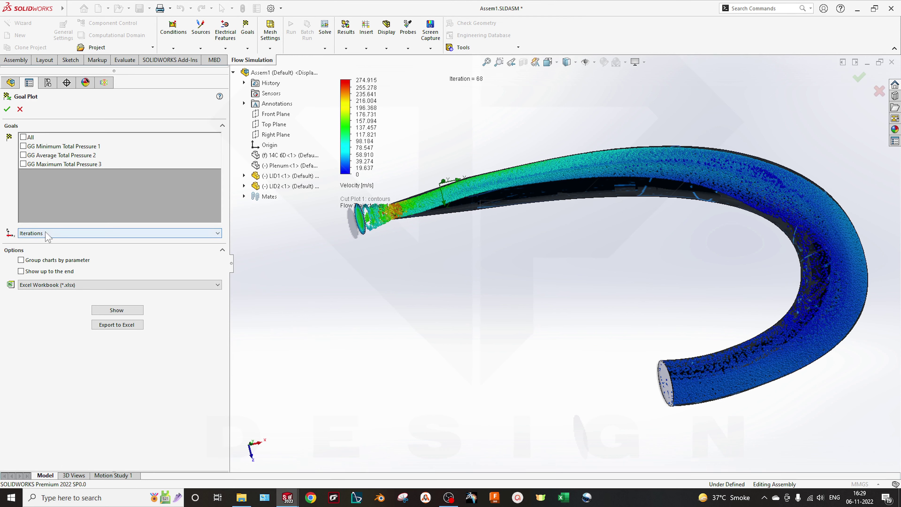
pyautogui.click(23, 137)
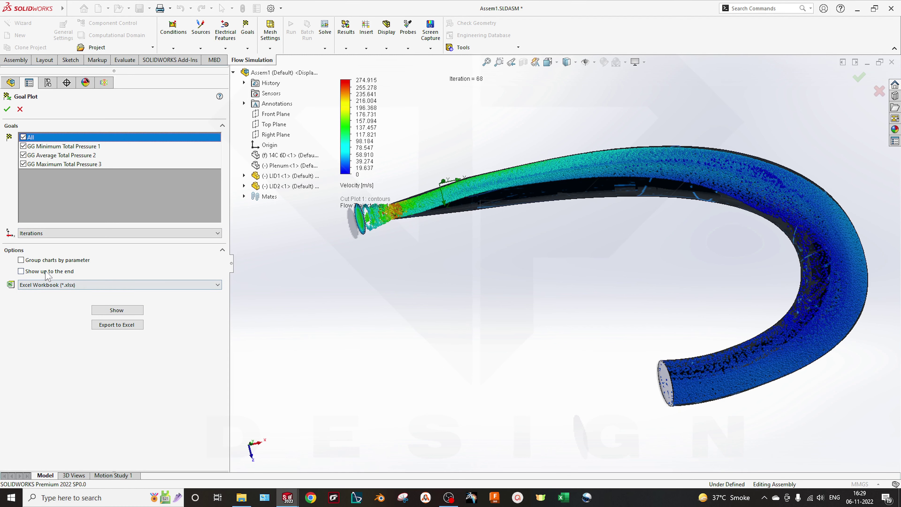
pyautogui.click(117, 310)
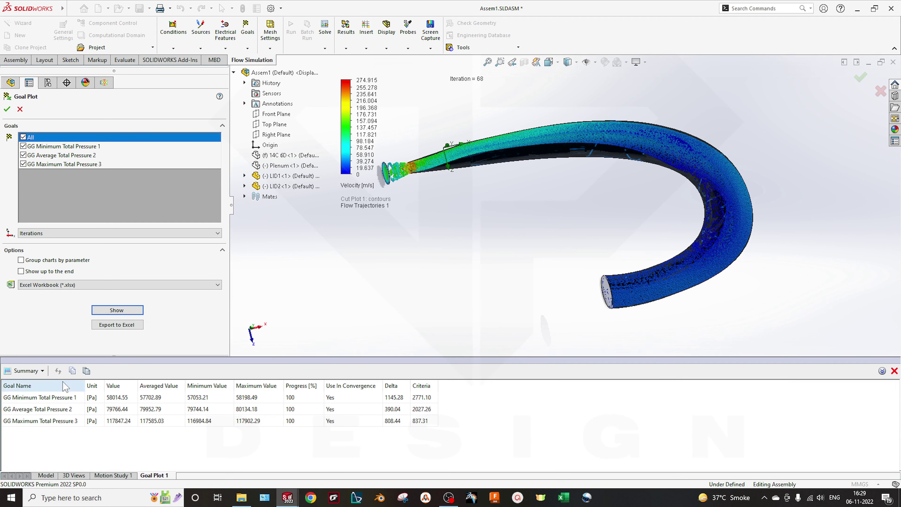
pyautogui.click(43, 371)
pyautogui.click(44, 394)
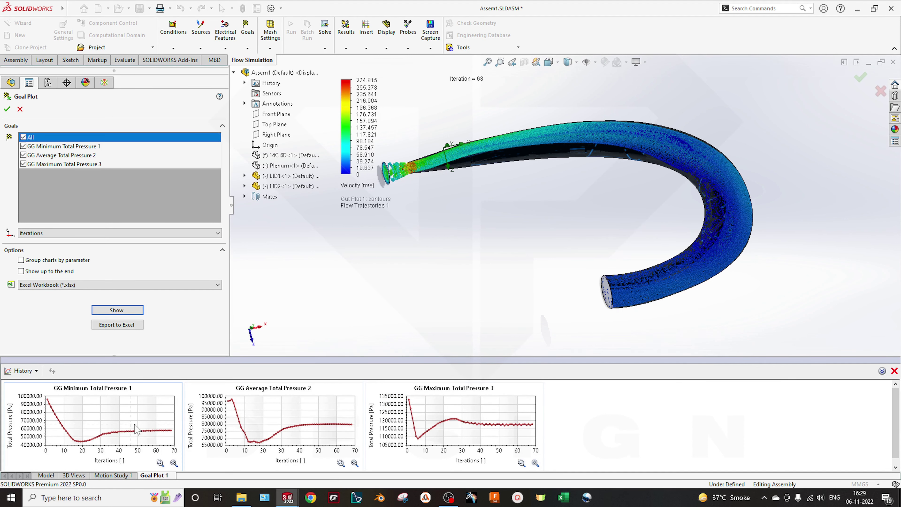
pyautogui.click(7, 110)
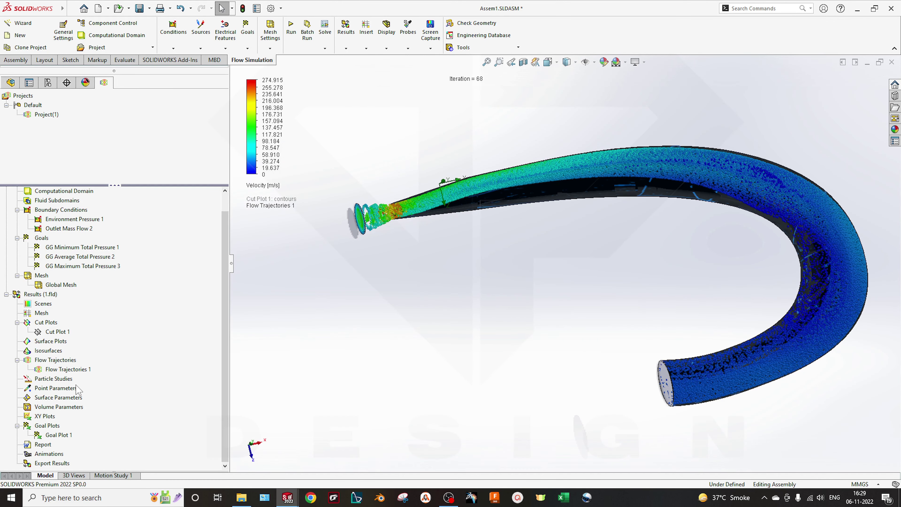
pyautogui.rightClick(75, 371)
pyautogui.click(62, 401)
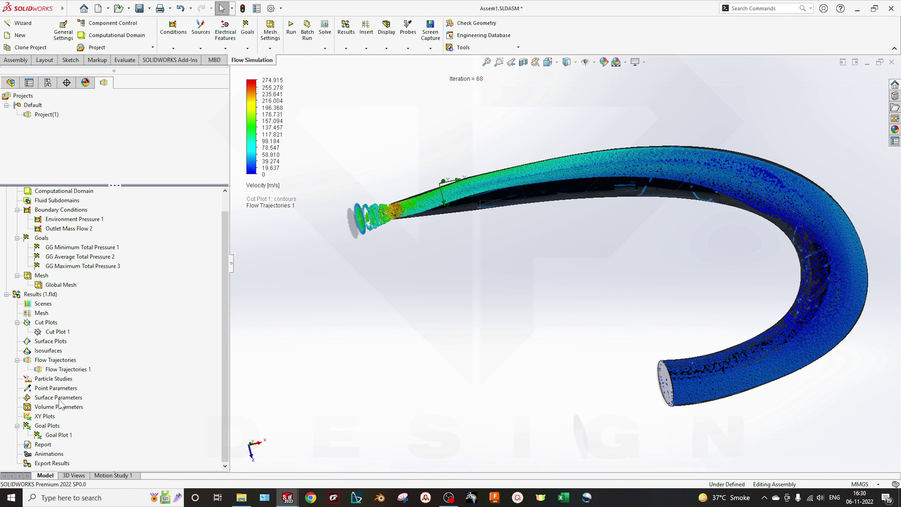